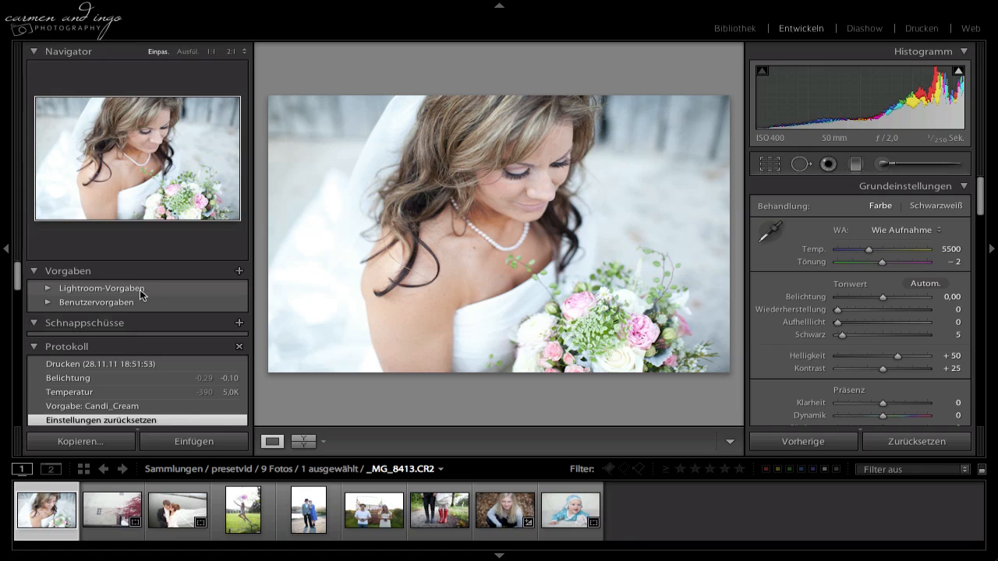
# Create a new preset folder named Candi Presets.
pyautogui.rightClick(140, 289)
pyautogui.click(161, 296)
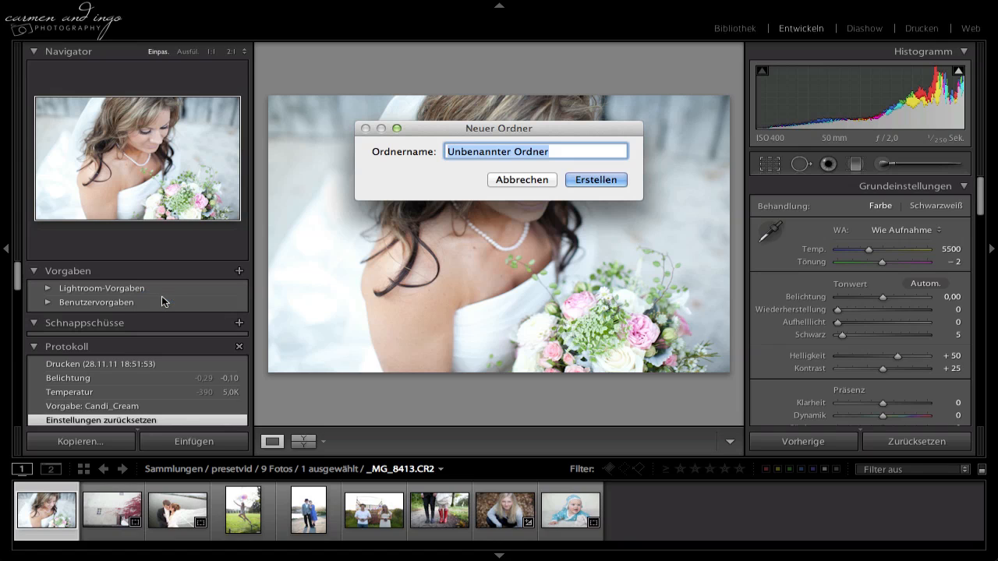
pyautogui.write('Cadn')
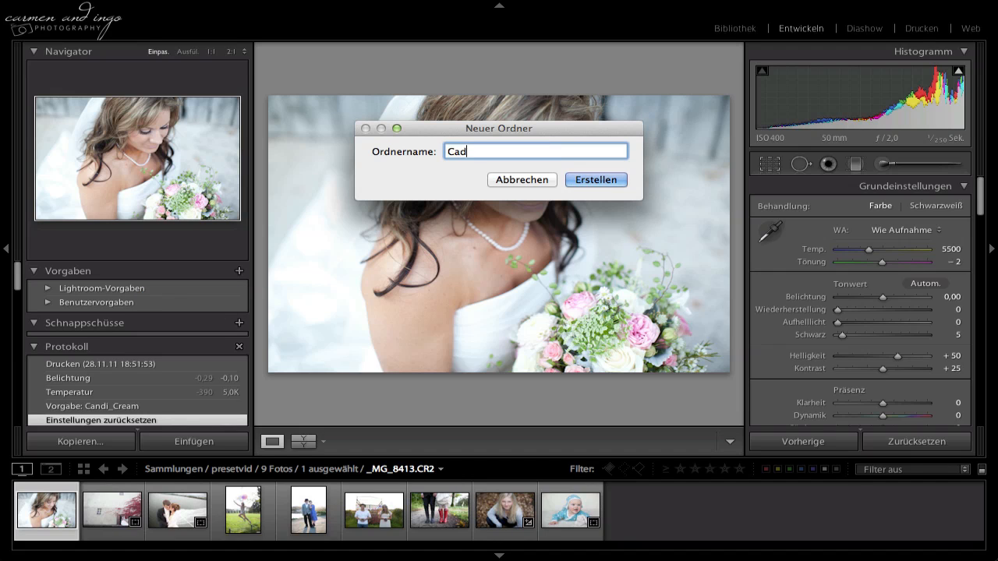
pyautogui.press('BackSpace')
pyautogui.press('BackSpace')
pyautogui.write('ndi Presets')
pyautogui.press('Return')
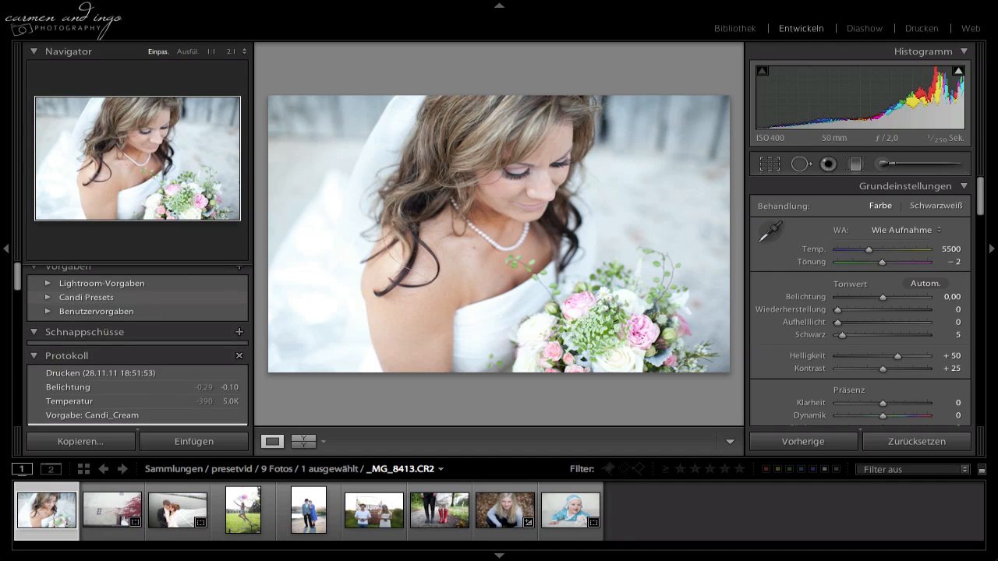
# Import all Candi .lrtemplate files from the Dev folder into the Candi Presets folder.
pyautogui.click(138, 298)
pyautogui.rightClick(139, 297)
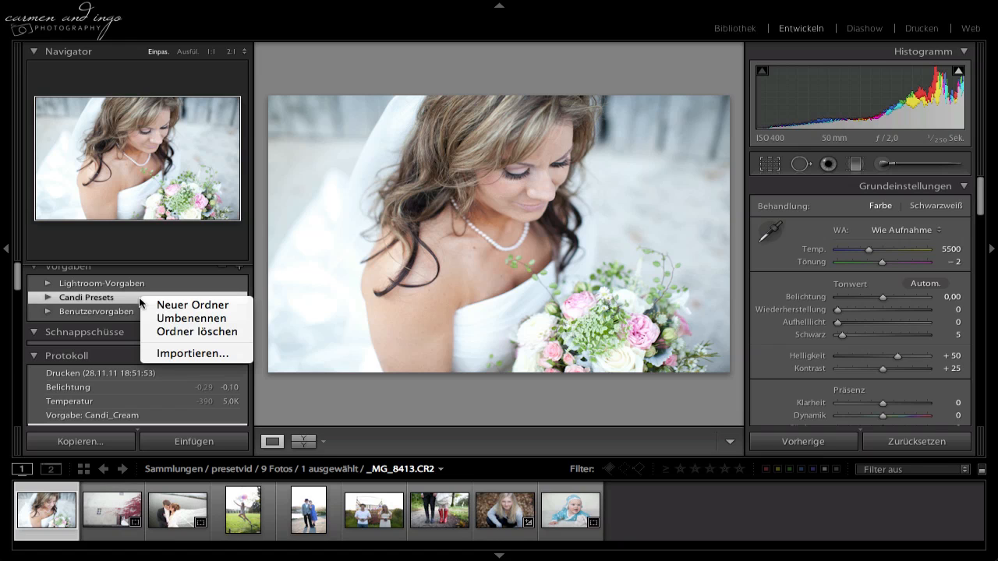
pyautogui.click(171, 355)
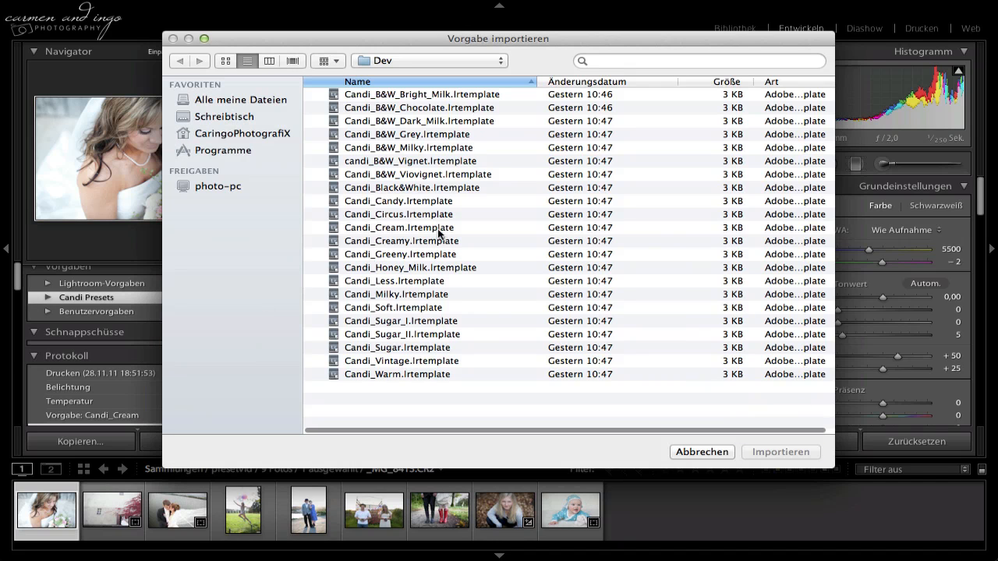
pyautogui.click(426, 183)
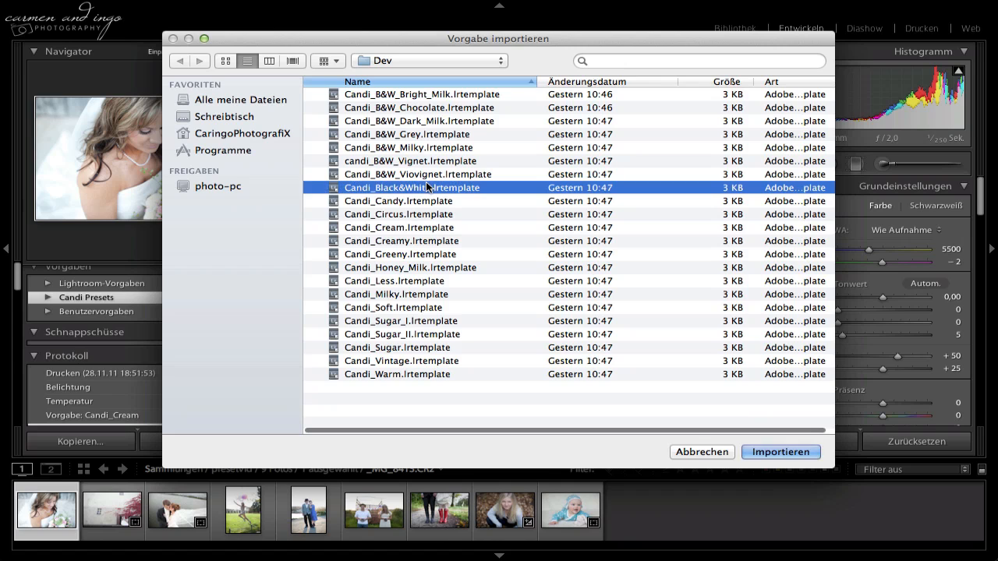
pyautogui.press('super+a')
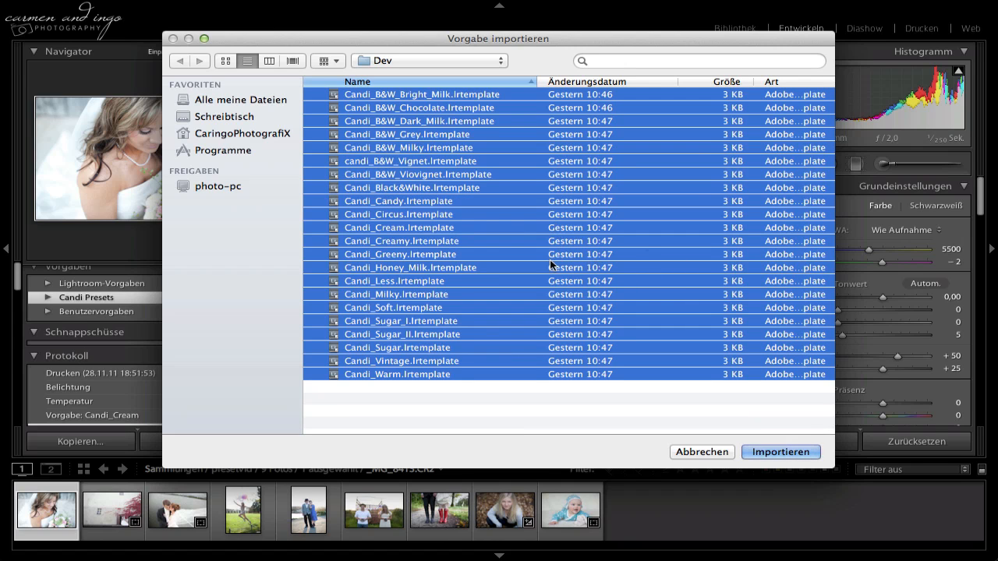
pyautogui.click(770, 451)
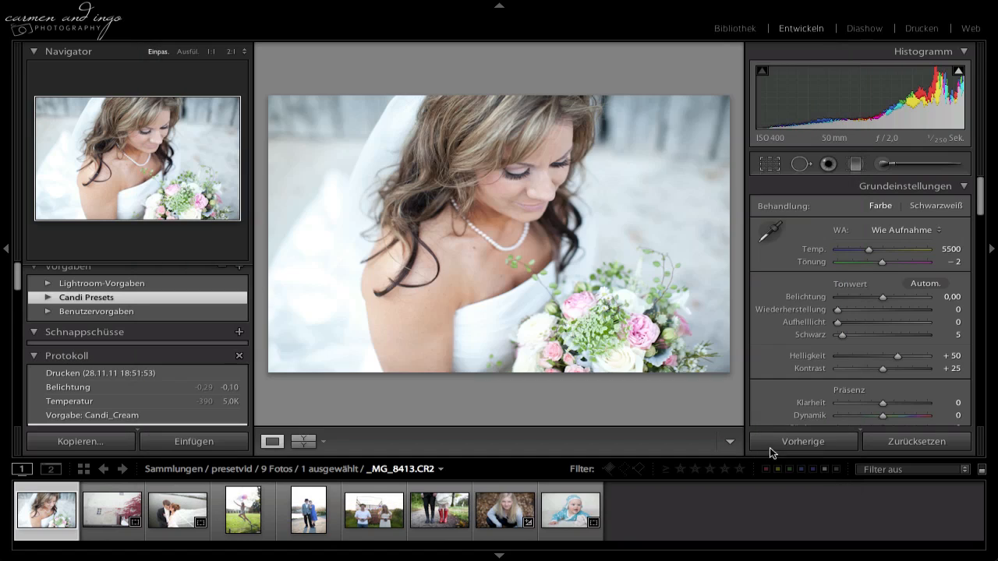
# Expand the Candi Presets folder and reset the bride photo's develop settings.
pyautogui.scroll(5, 147, 336)
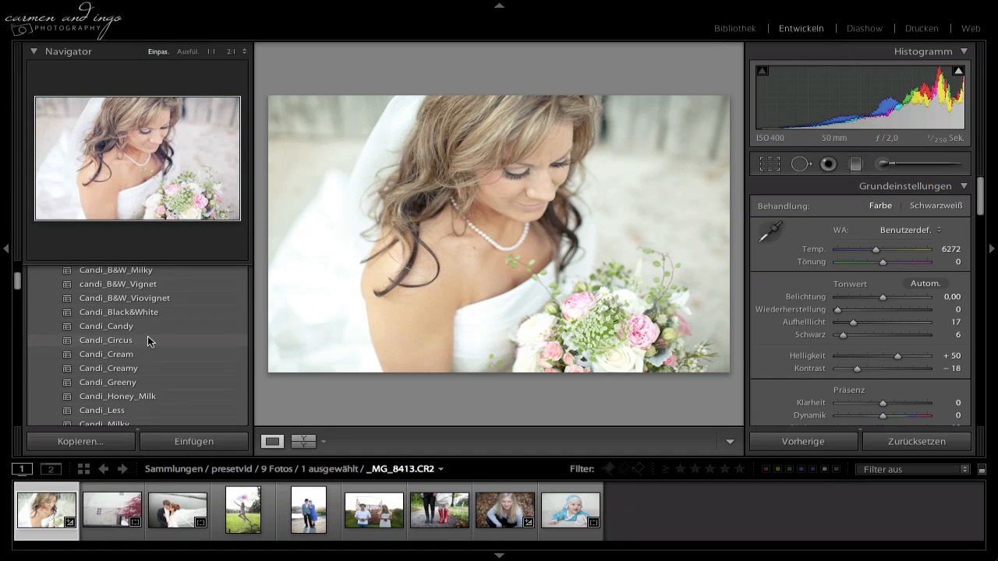
pyautogui.click(921, 441)
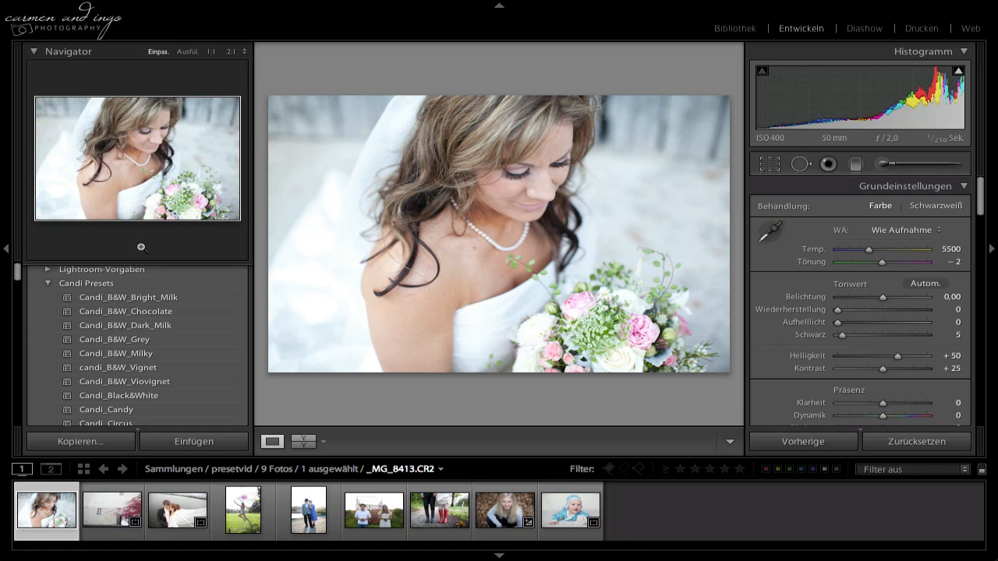
# Preview the imported Candi presets on the bride photo in the Navigator, from the B&W variants through the colour looks.
pyautogui.click(35, 53)
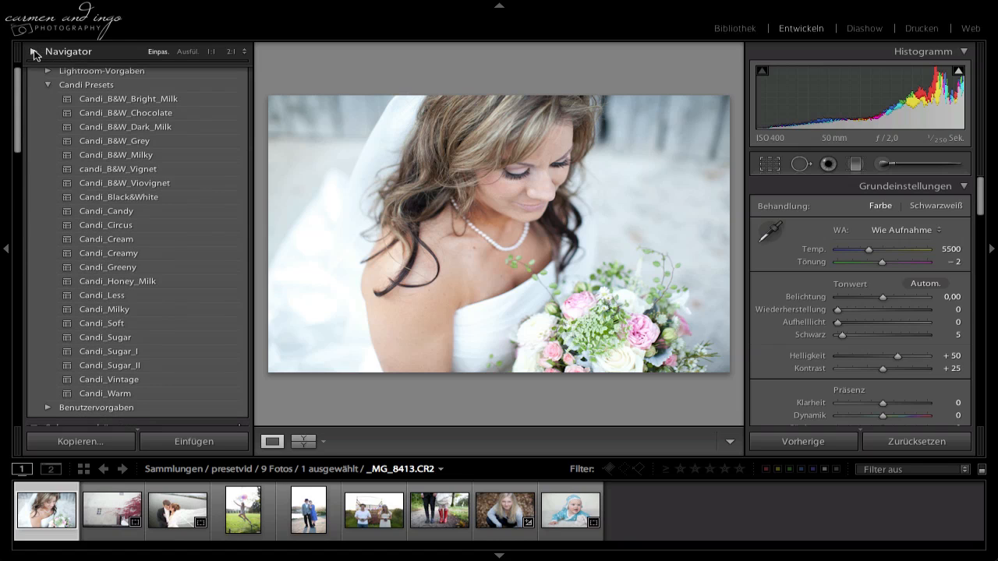
pyautogui.click(35, 52)
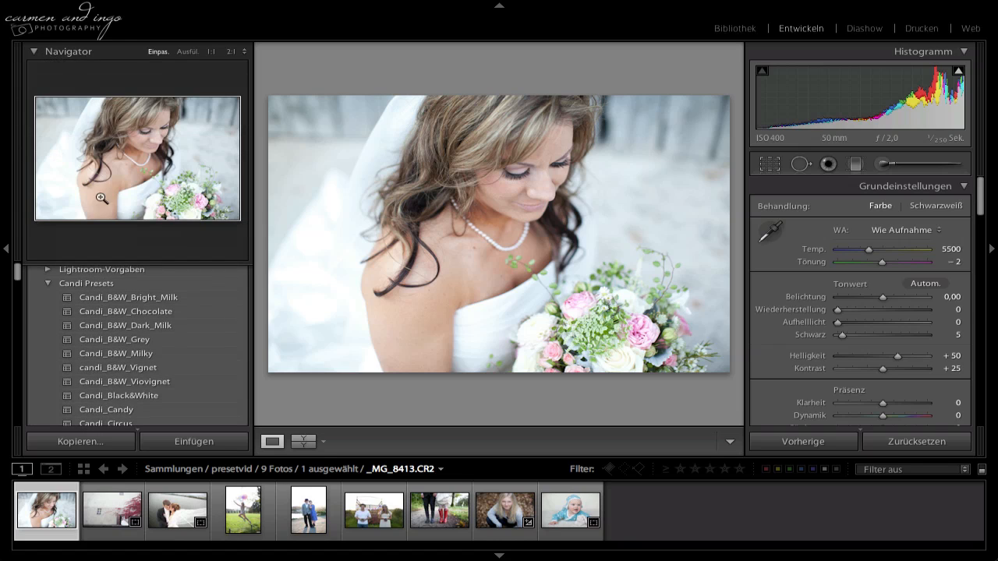
pyautogui.scroll(-3, 125, 329)
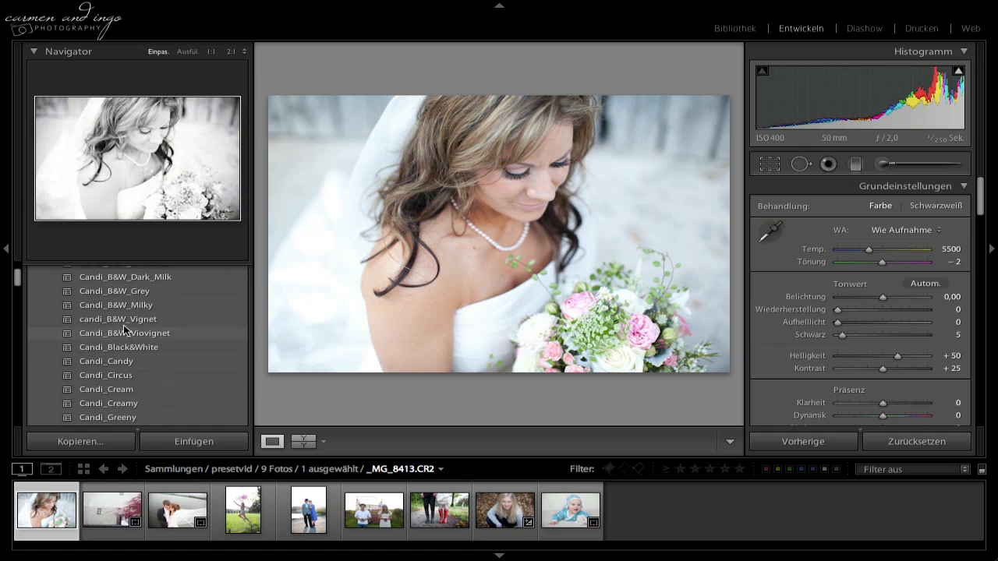
pyautogui.scroll(-5, 124, 329)
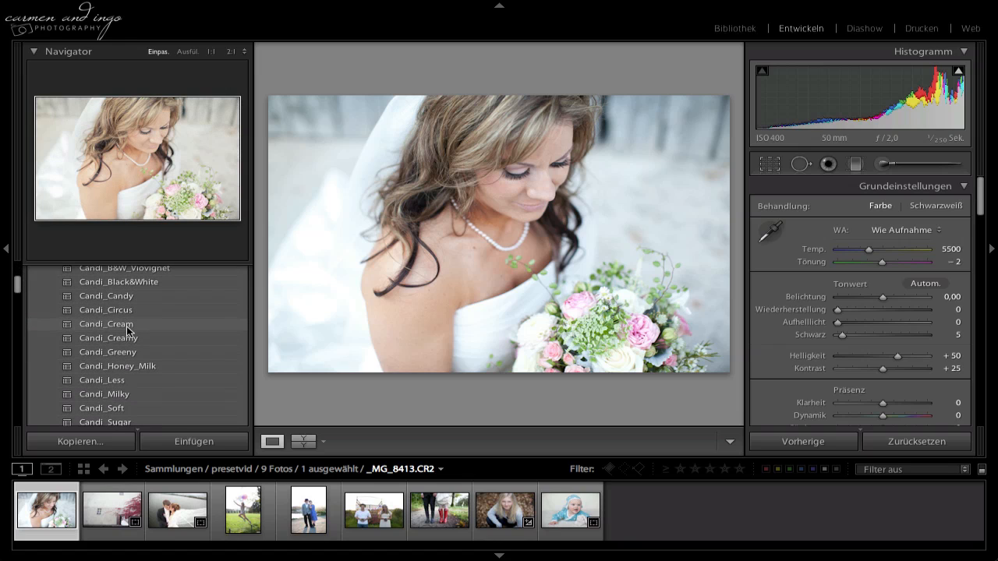
pyautogui.scroll(-5, 128, 330)
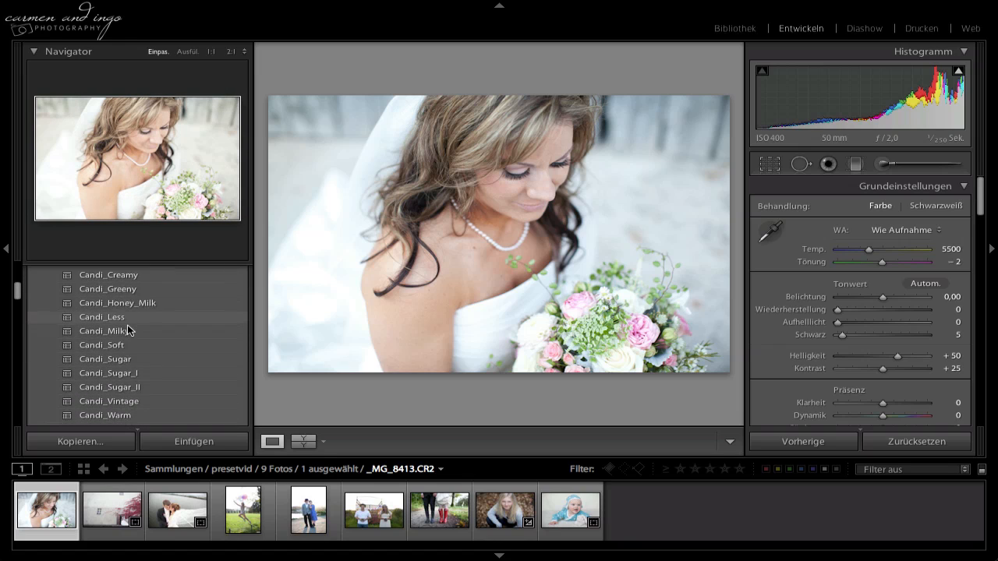
pyautogui.scroll(-3, 129, 330)
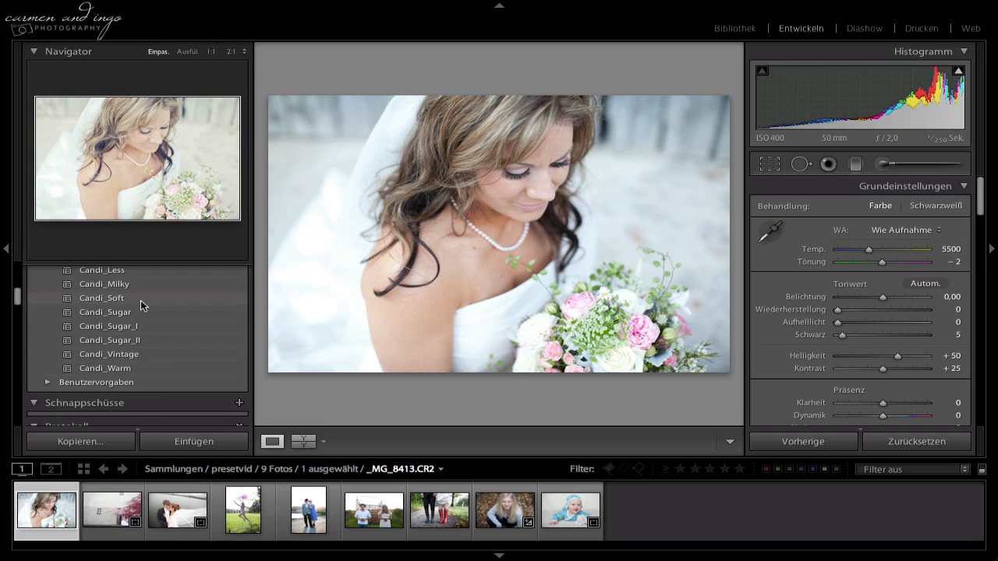
pyautogui.scroll(5, 140, 300)
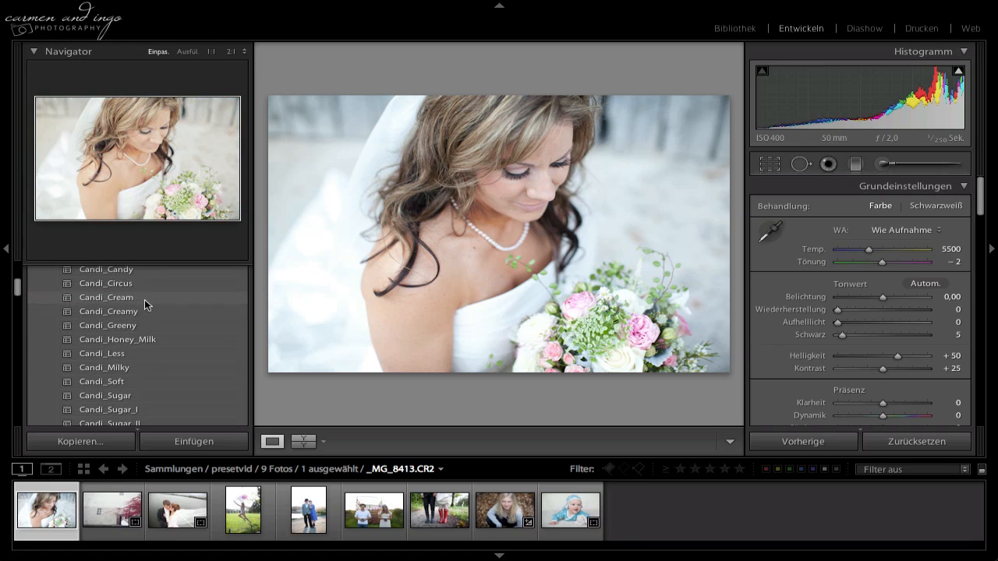
pyautogui.scroll(1, 145, 301)
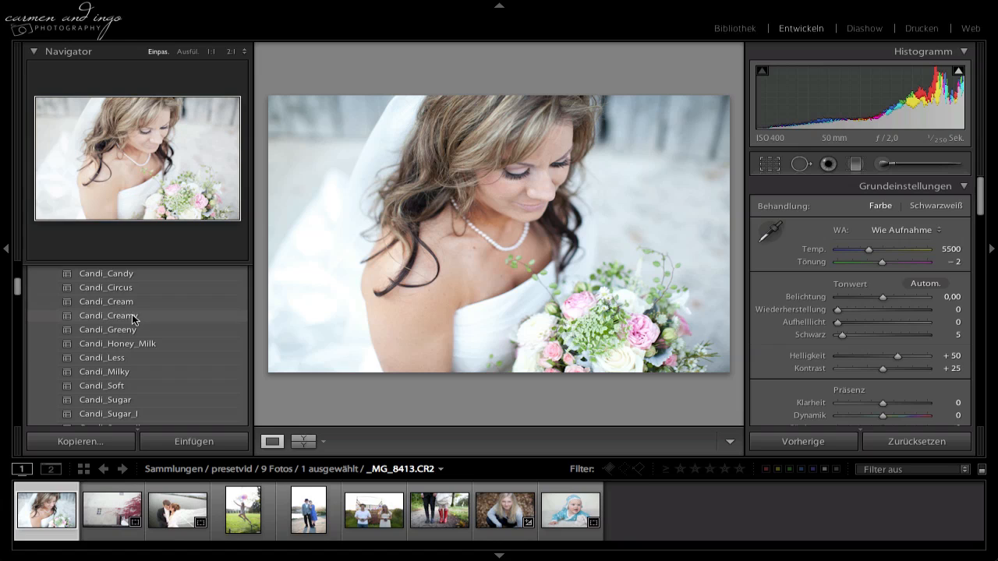
# Apply the Candi_Candy preset to the bride photo and adjust temperature to 4608, exposure to −0,35 and blacks to 8.
pyautogui.click(136, 273)
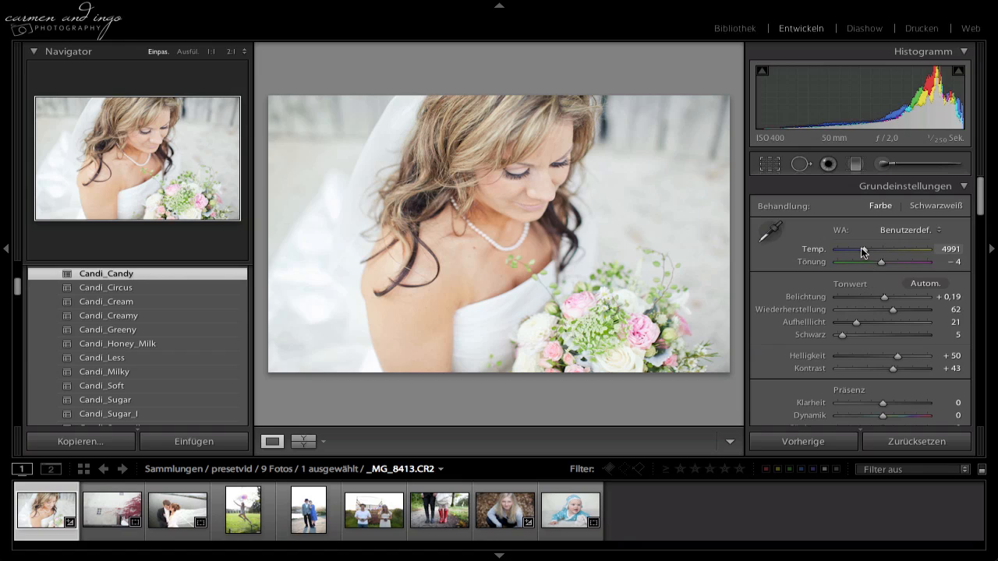
pyautogui.moveTo(861, 252); pyautogui.dragTo(859, 252)
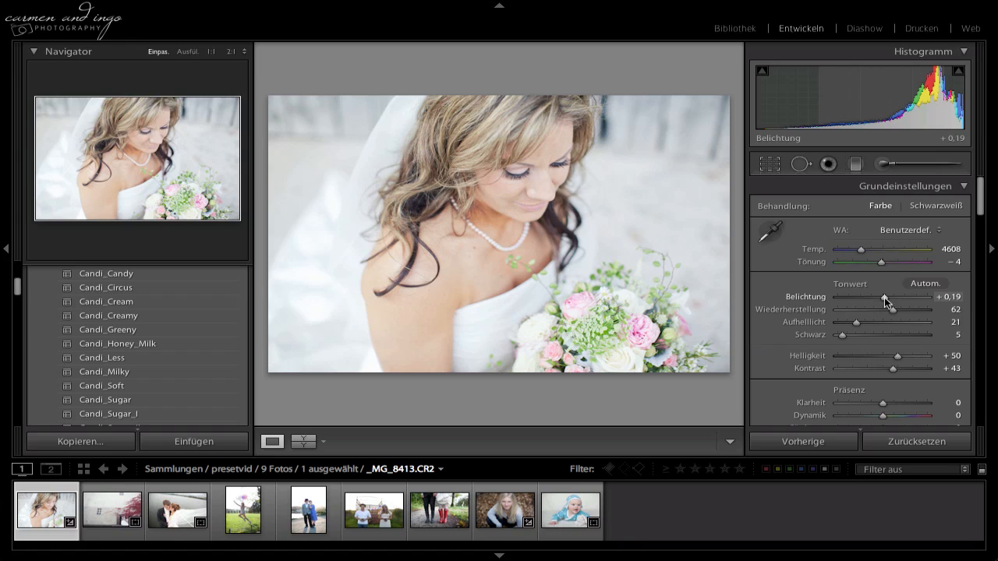
pyautogui.moveTo(884, 297); pyautogui.dragTo(878, 297)
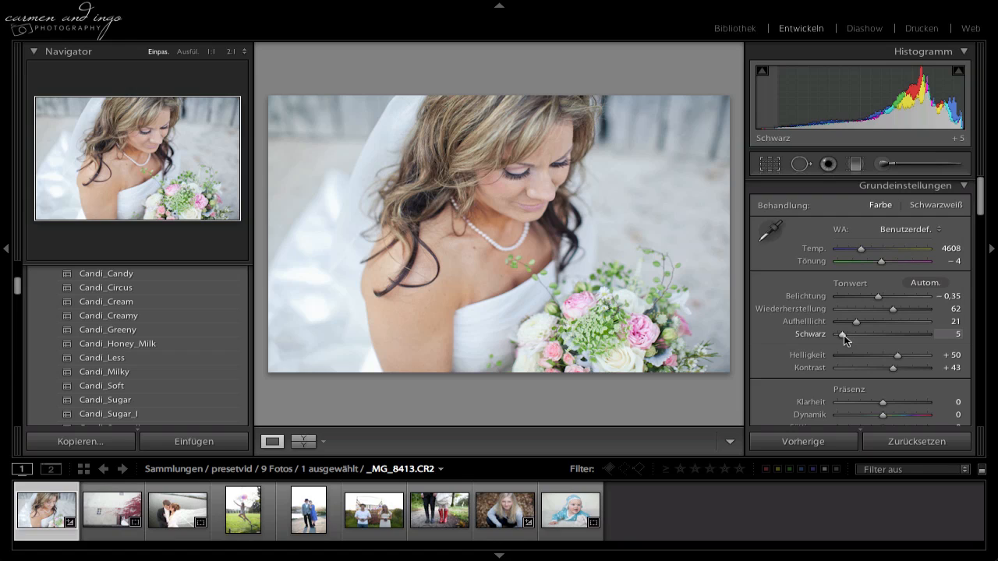
pyautogui.moveTo(844, 335); pyautogui.dragTo(846, 335)
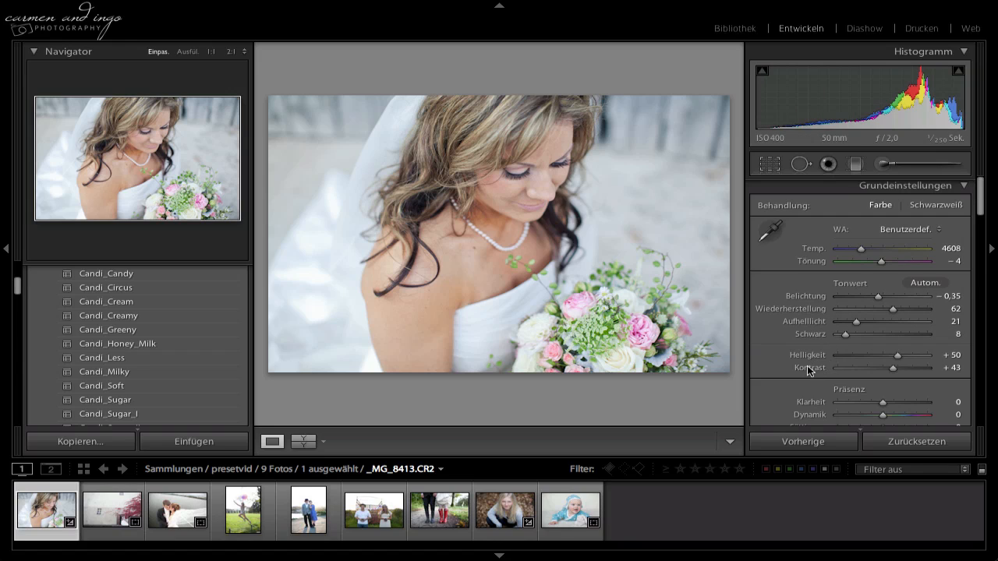
# Try a vibrance of +25 on the photo, reset it to the default, and set the saturation to −22.
pyautogui.scroll(-2, 788, 371)
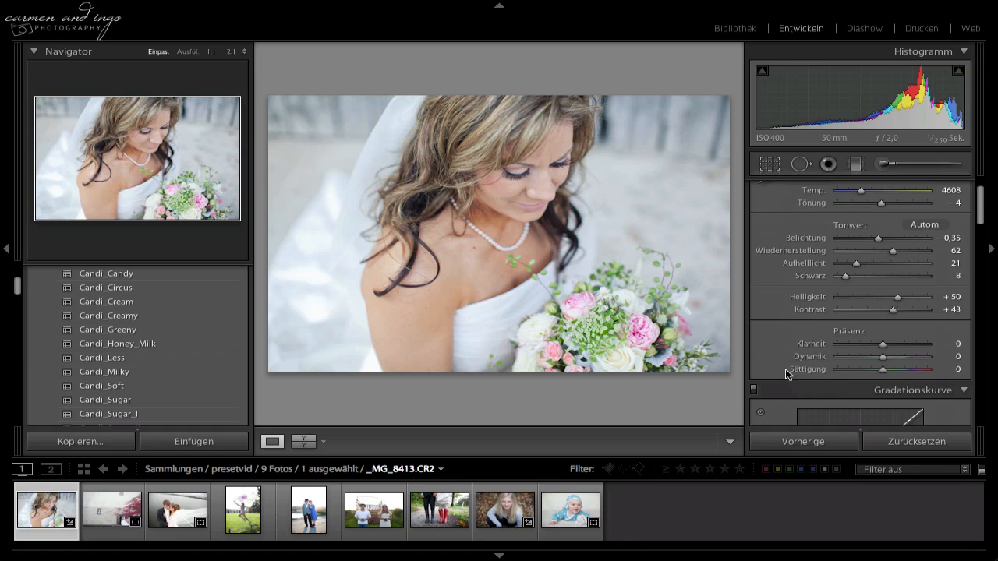
pyautogui.moveTo(883, 356); pyautogui.dragTo(894, 357)
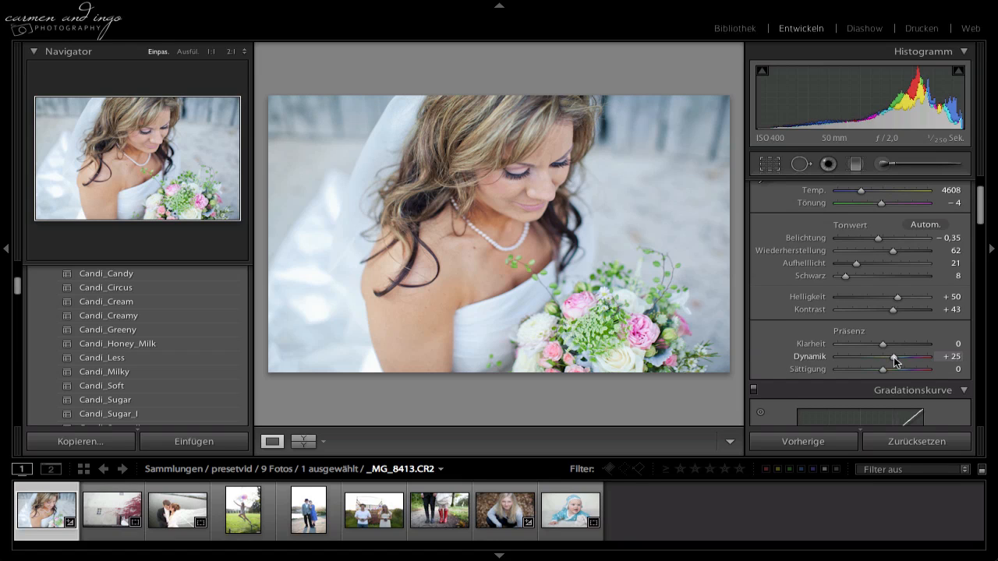
pyautogui.doubleClick(803, 357)
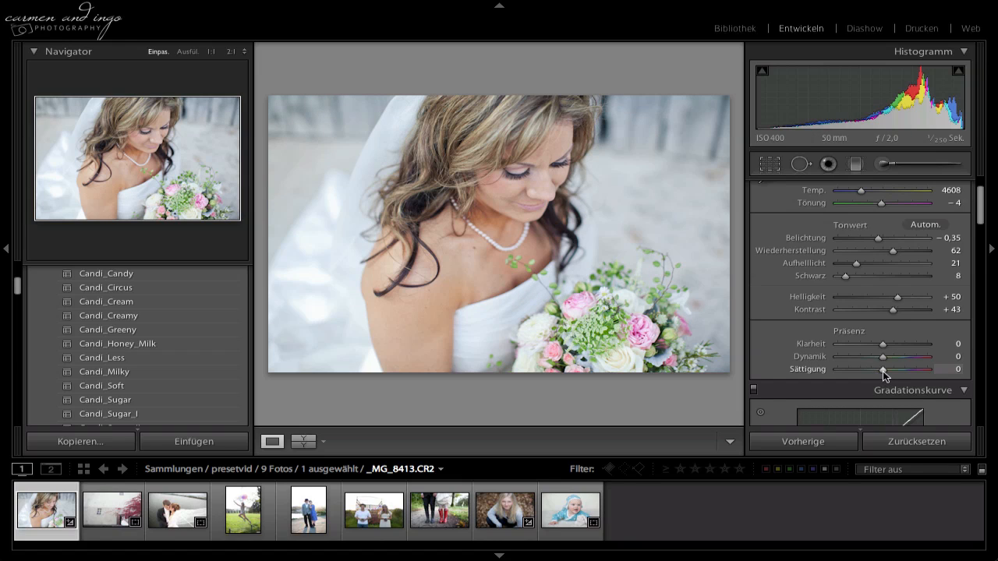
pyautogui.moveTo(882, 371); pyautogui.dragTo(872, 371)
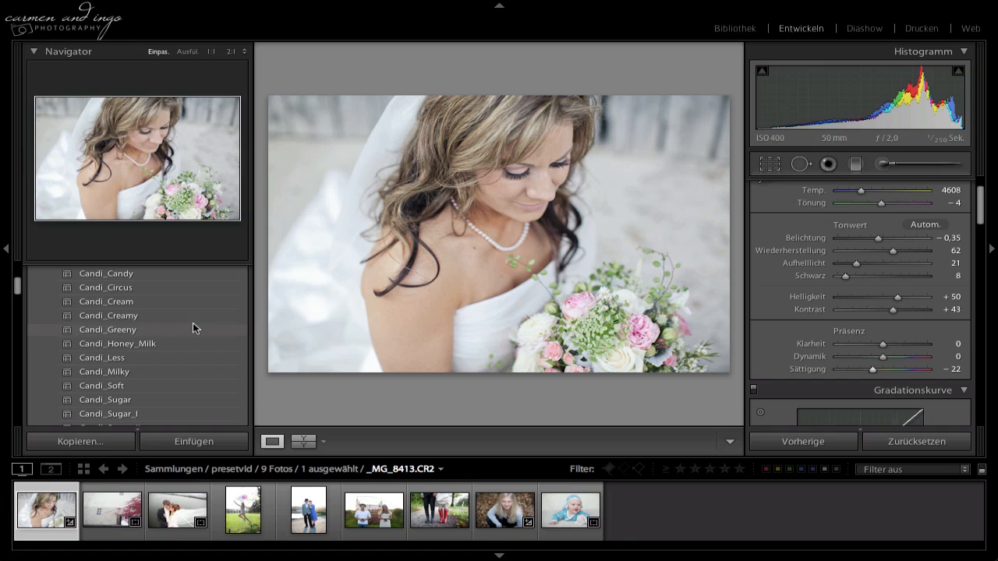
# Try the Candi_B&W_Milky preset with exposure lowered to −0,70, and replace it with Candi_B&W_Chocolate.
pyautogui.scroll(3, 184, 323)
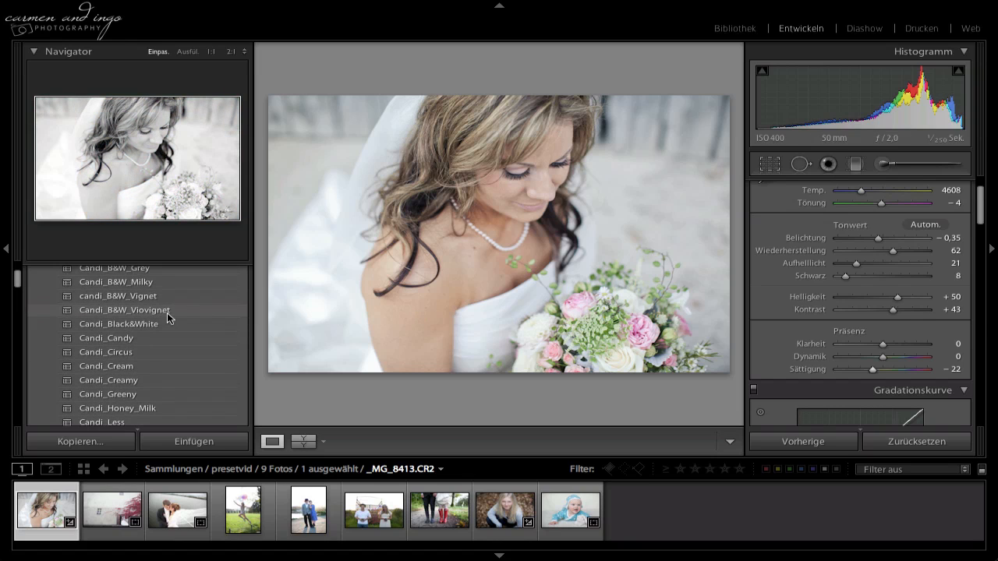
pyautogui.click(160, 286)
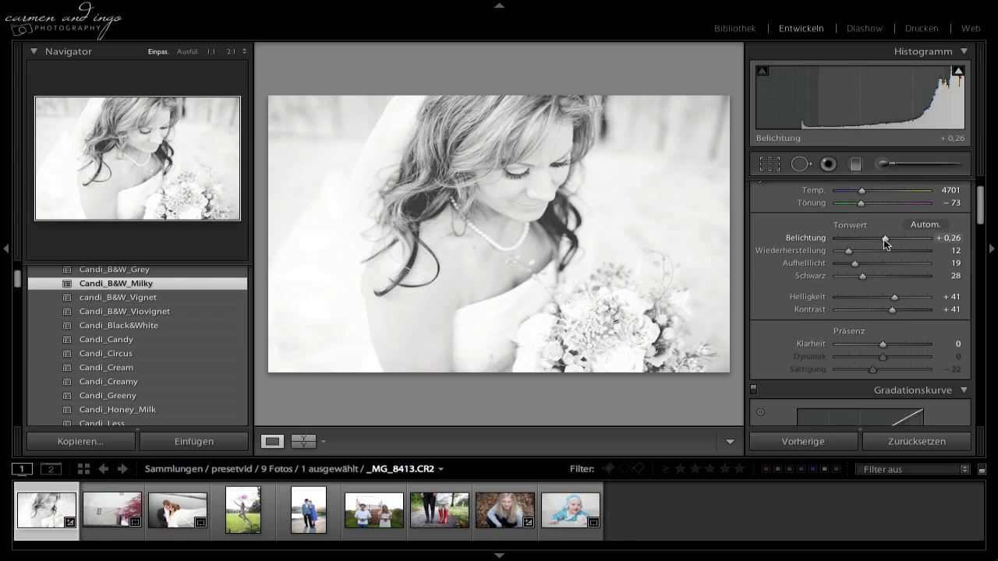
pyautogui.moveTo(876, 239); pyautogui.dragTo(872, 237)
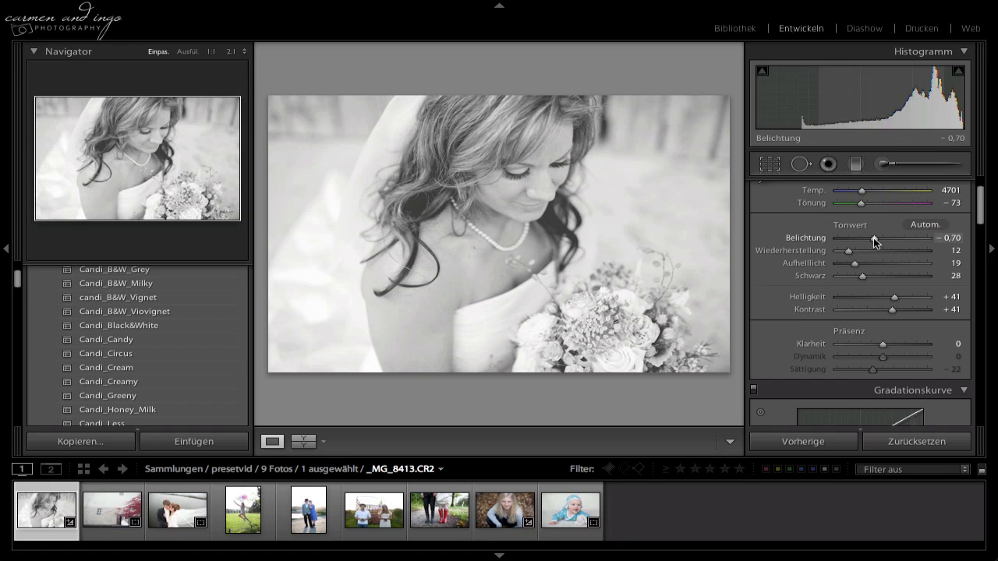
pyautogui.scroll(3, 160, 326)
pyautogui.click(161, 321)
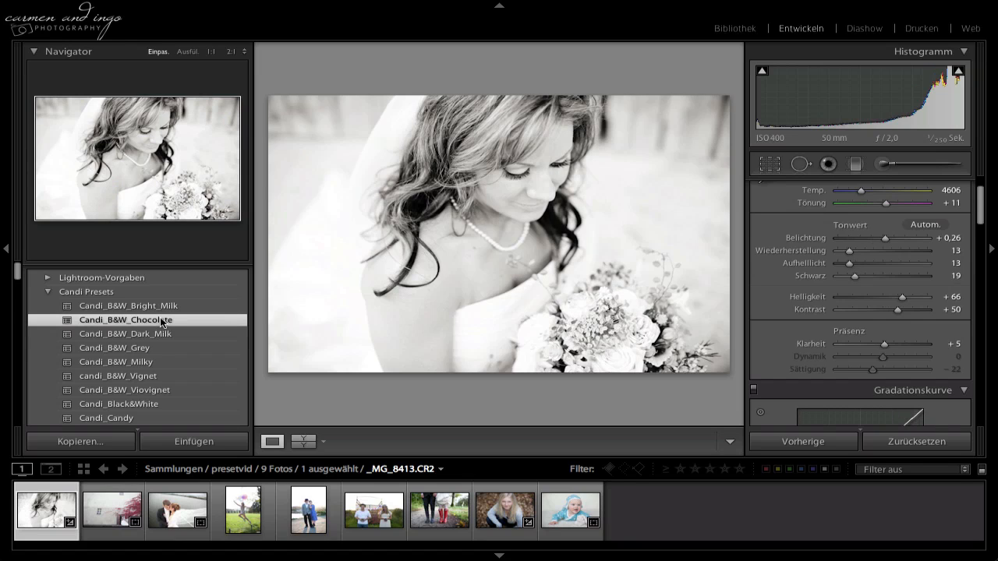
# Apply the Candi_Creamy preset to the bride photo and replace it with Candi_Greeny.
pyautogui.scroll(-2, 160, 332)
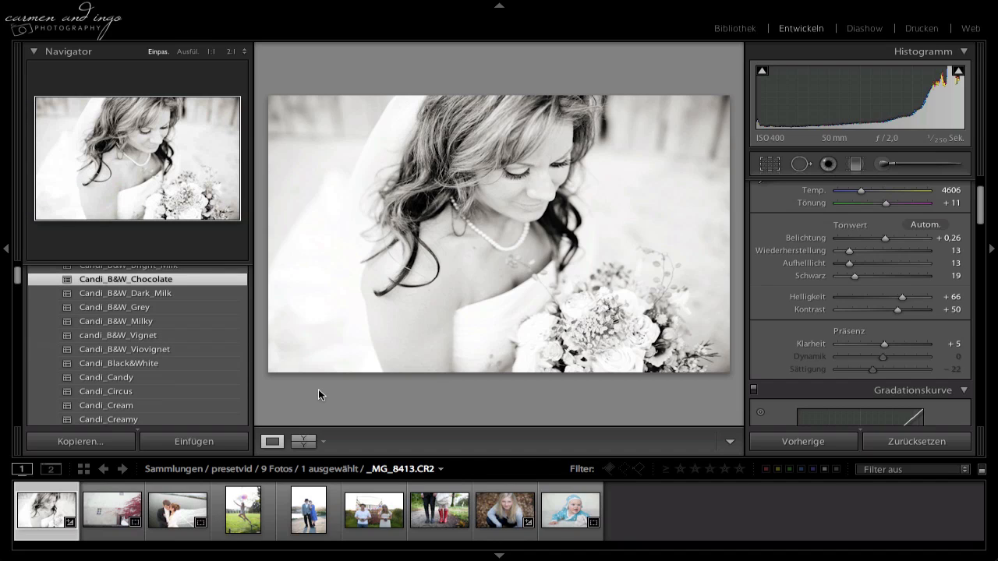
pyautogui.scroll(-1, 168, 379)
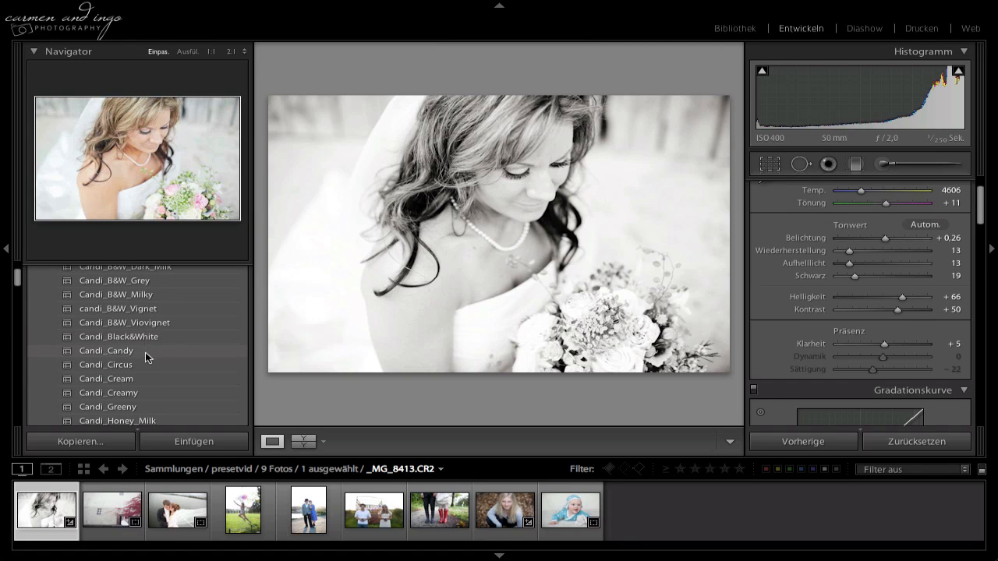
pyautogui.scroll(-1, 145, 352)
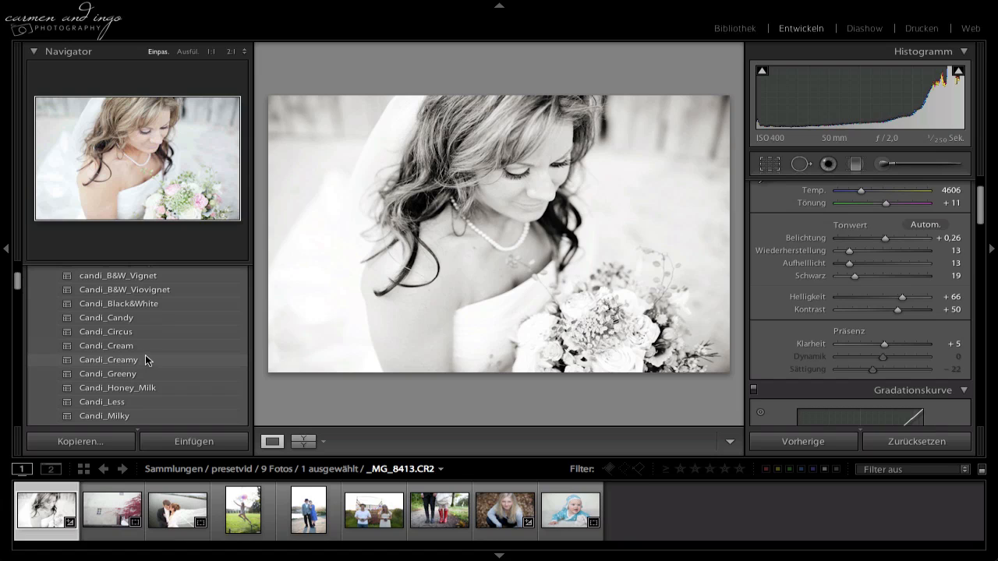
pyautogui.click(134, 362)
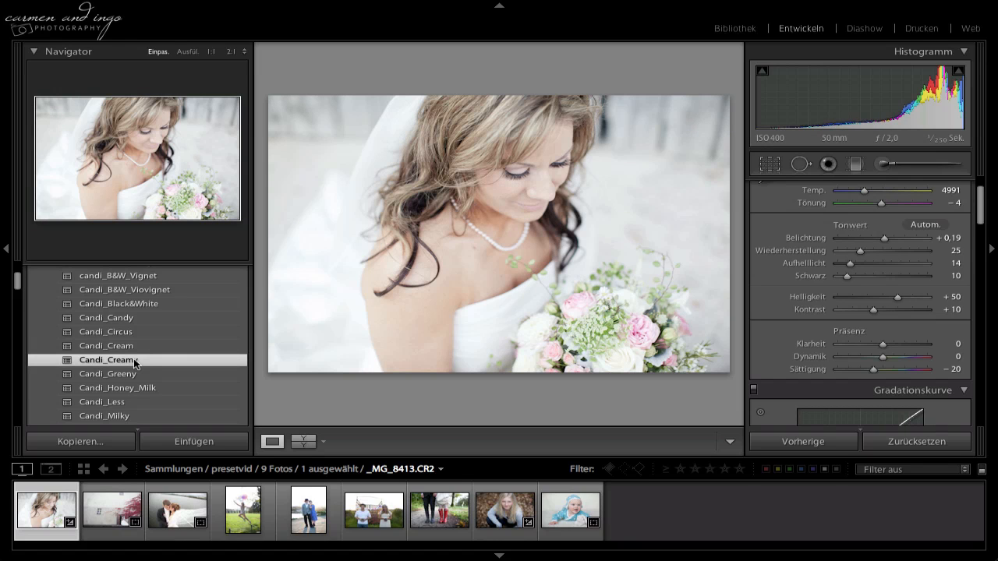
pyautogui.click(136, 377)
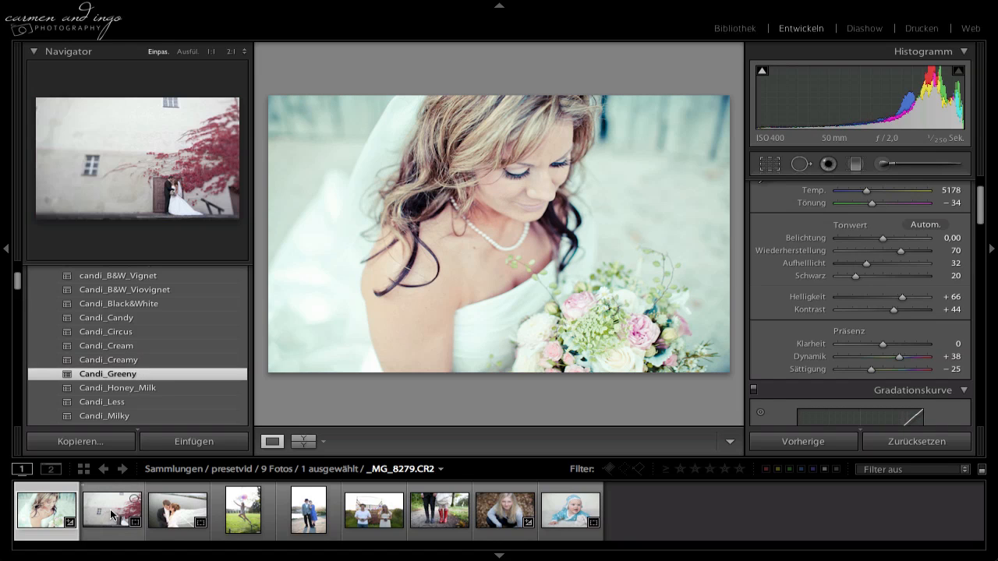
# Apply the Candi_Cream preset to the photo of the couple by the ivy wall; set blacks to 10, contrast to +37 and temperature to 5151.
pyautogui.click(113, 513)
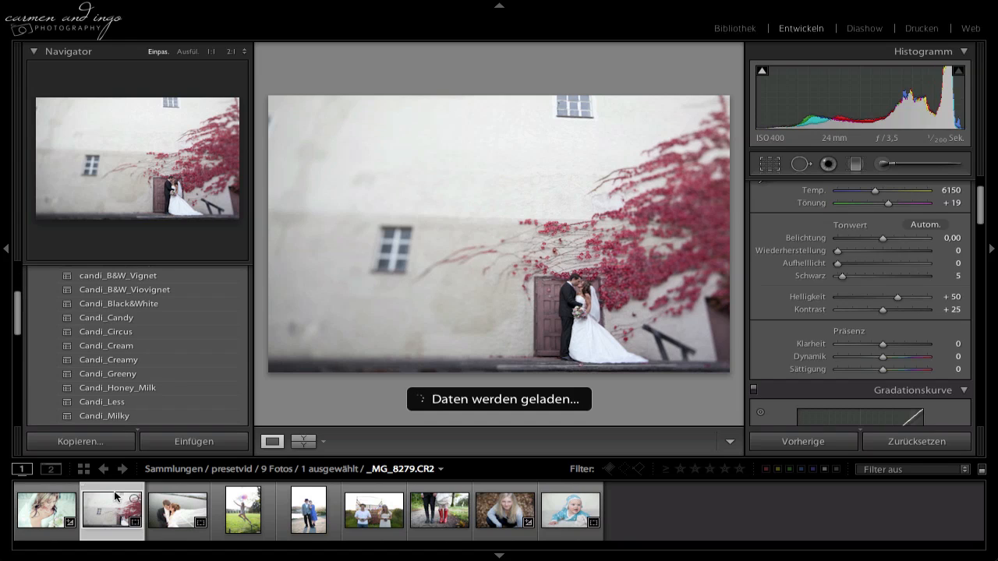
pyautogui.click(138, 347)
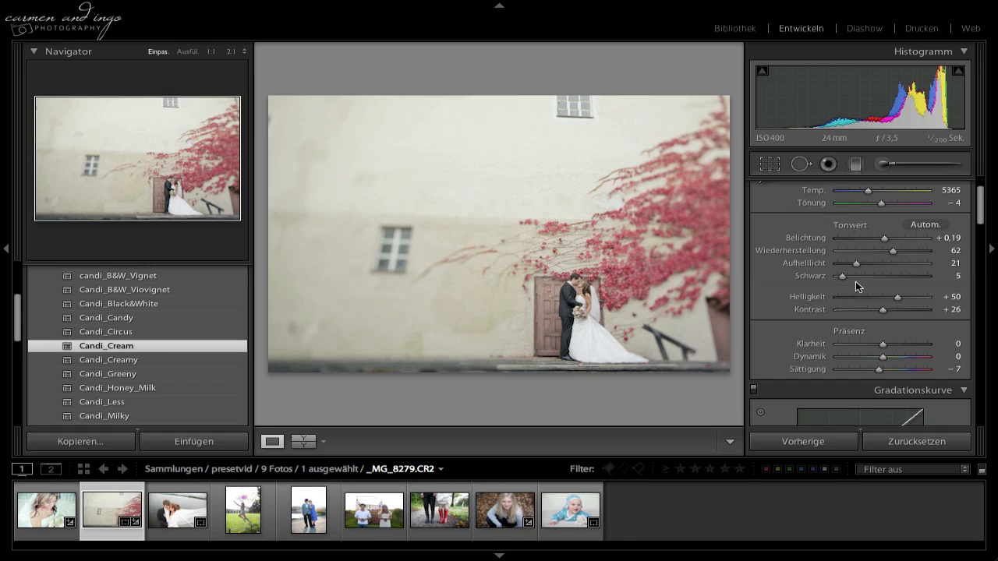
pyautogui.moveTo(845, 275); pyautogui.dragTo(846, 275)
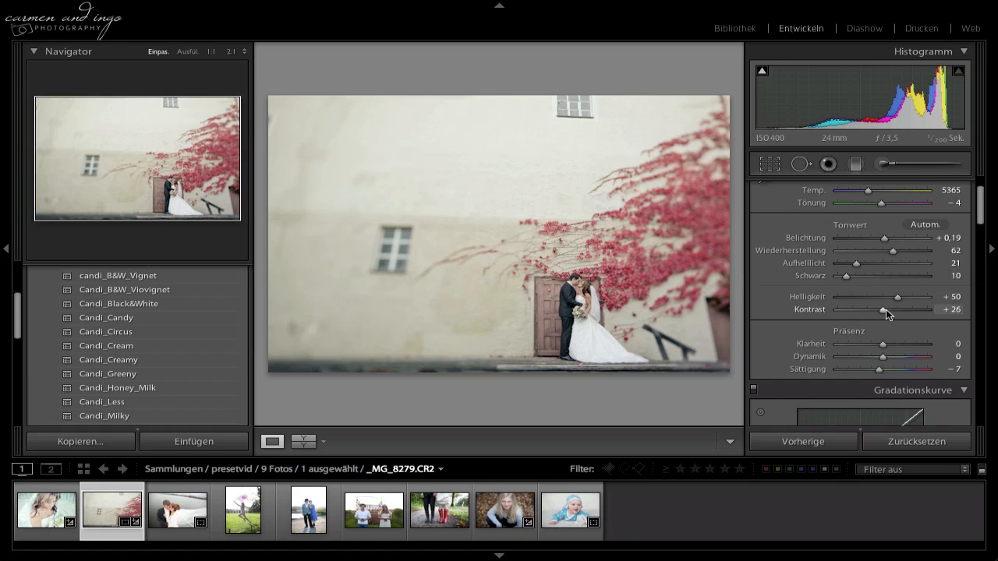
pyautogui.moveTo(895, 310); pyautogui.dragTo(891, 312)
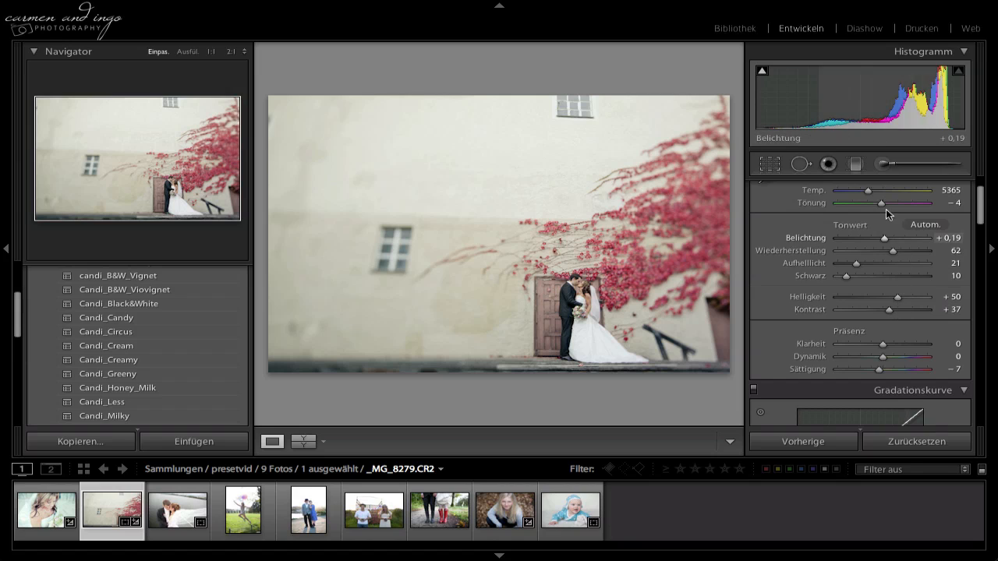
pyautogui.moveTo(868, 191); pyautogui.dragTo(866, 190)
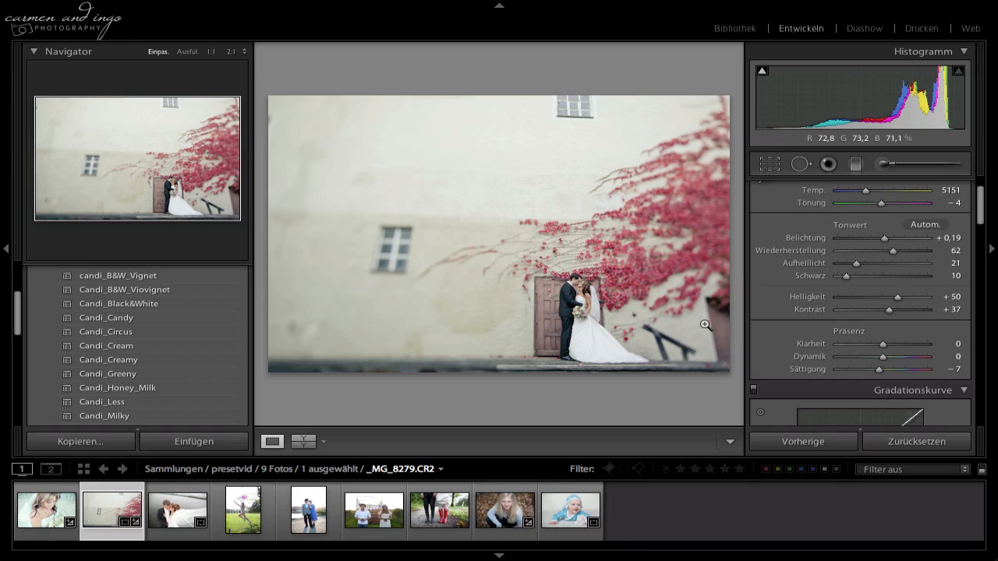
# Repair a spot on the dark water beside the groom in the lake photo with the spot removal tool.
pyautogui.click(178, 518)
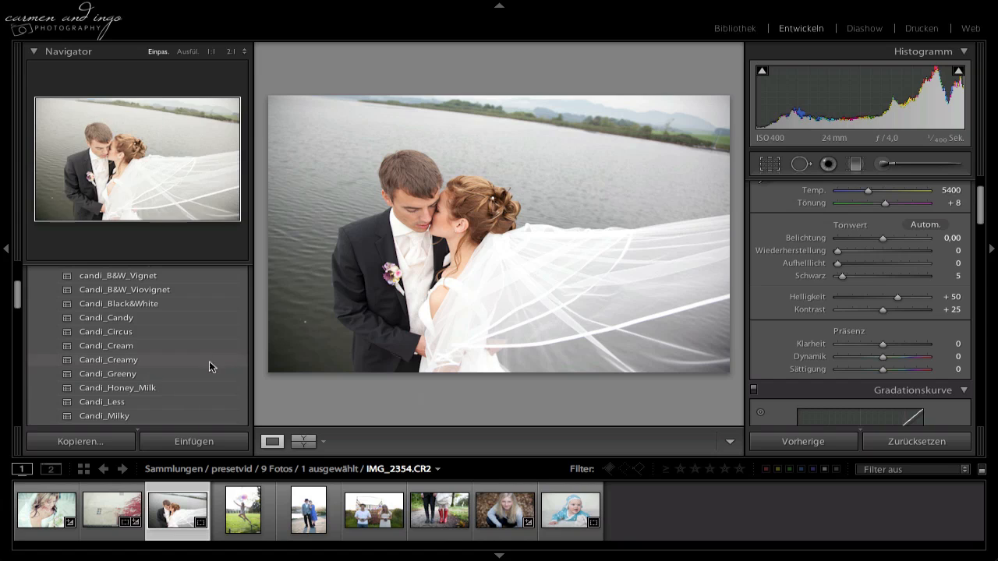
pyautogui.click(799, 166)
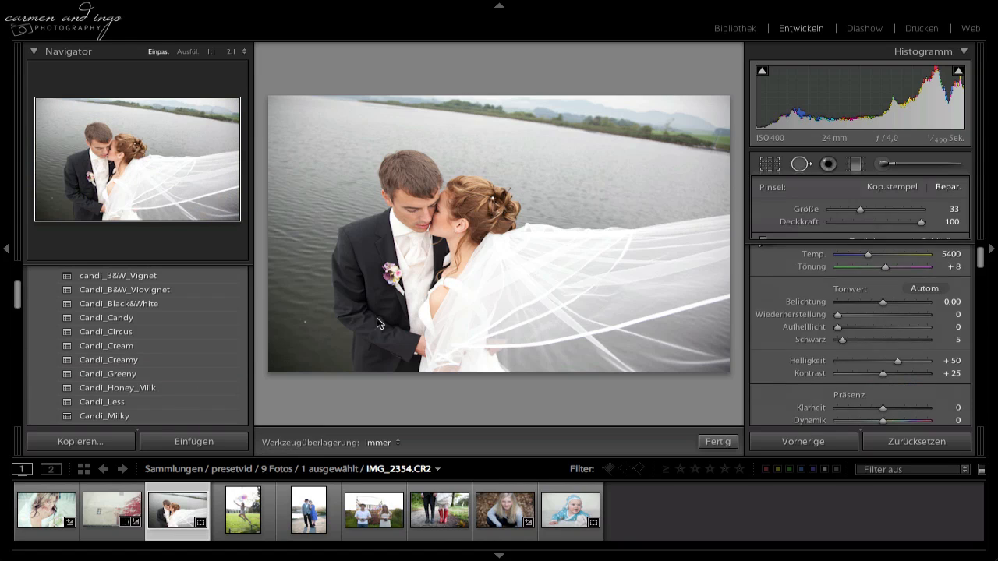
pyautogui.click(304, 321)
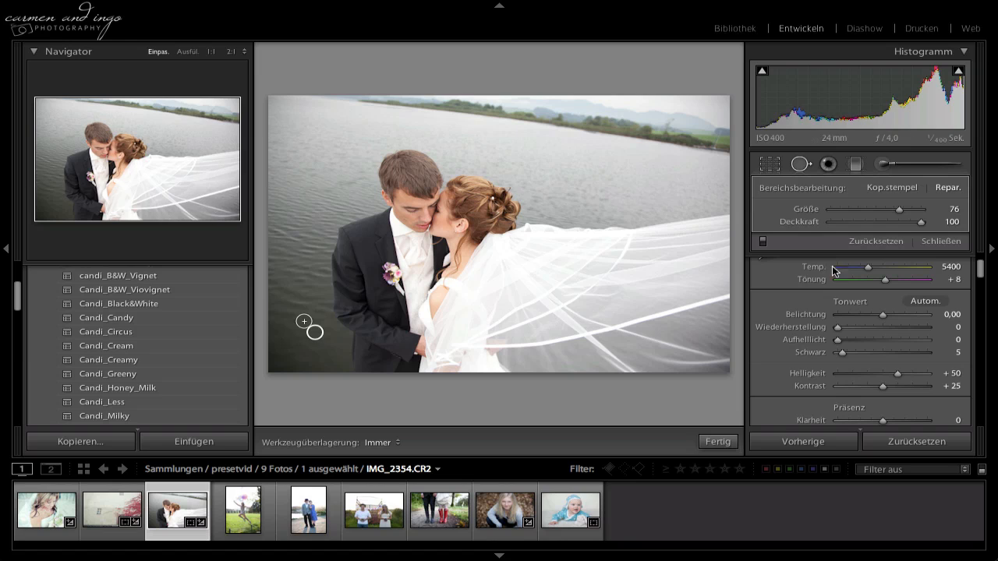
pyautogui.click(940, 241)
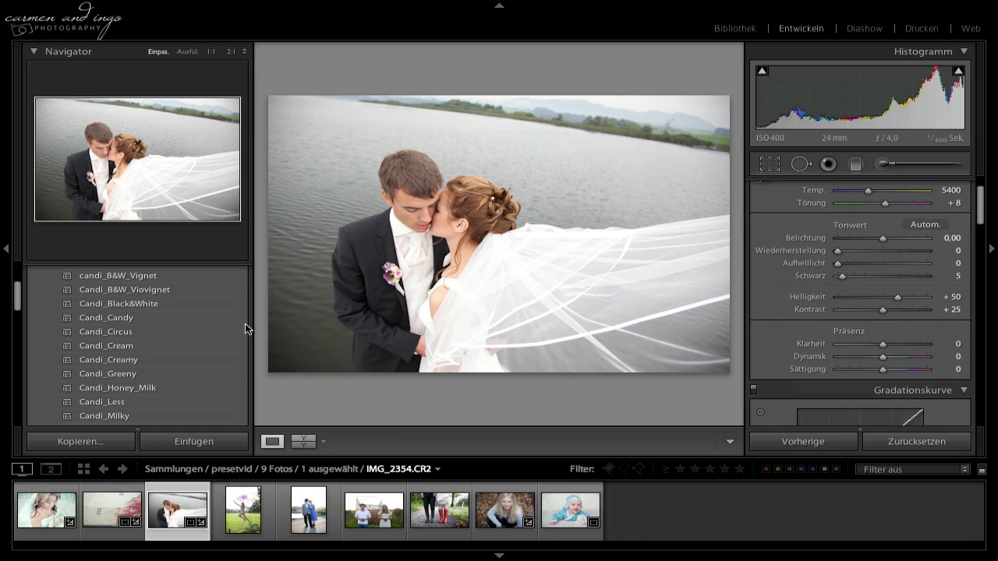
# Apply the Candi_Greeny preset to the lake couple photo and set the temperature to 5582.
pyautogui.click(134, 375)
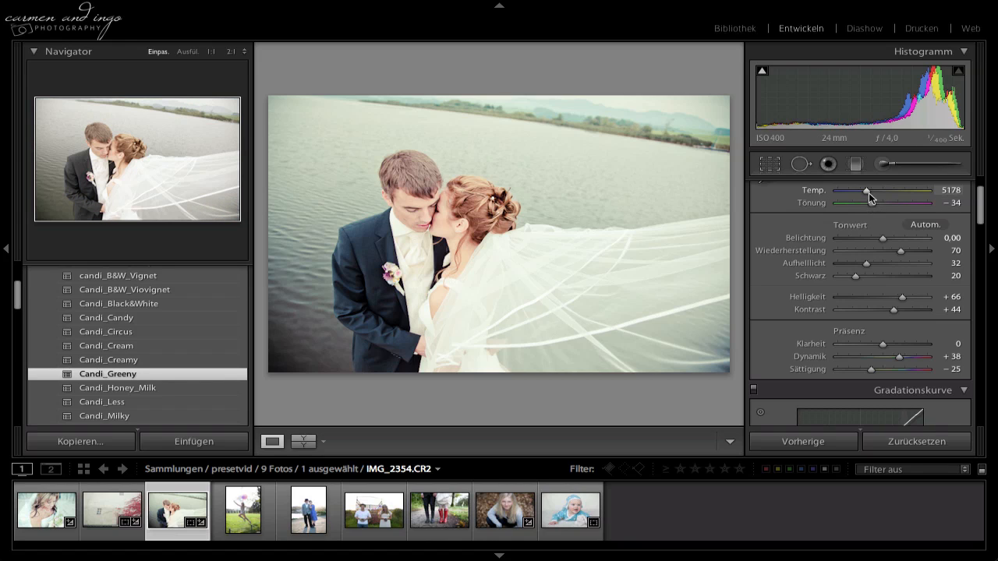
pyautogui.moveTo(867, 193); pyautogui.dragTo(870, 193)
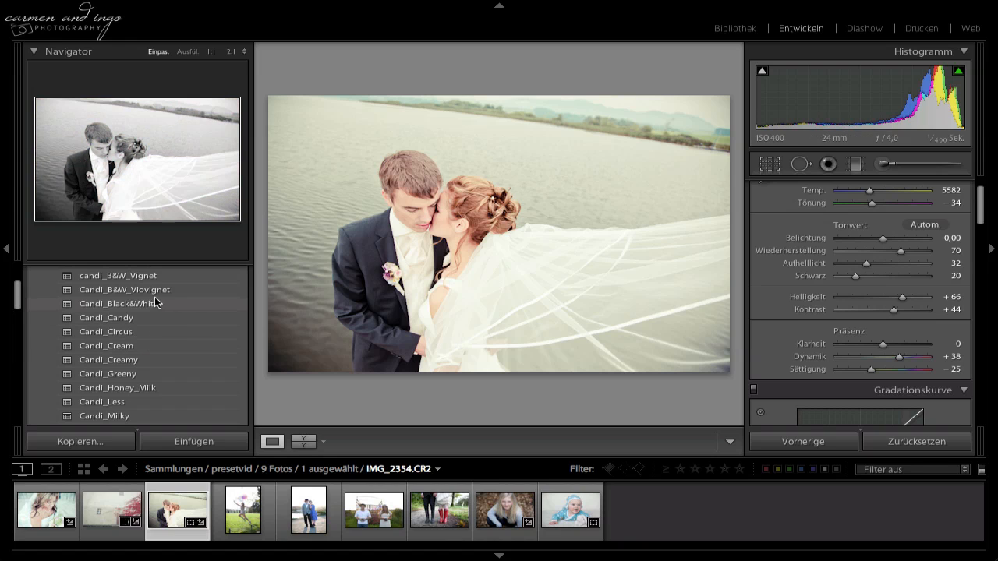
pyautogui.scroll(3, 155, 297)
pyautogui.scroll(1, 150, 321)
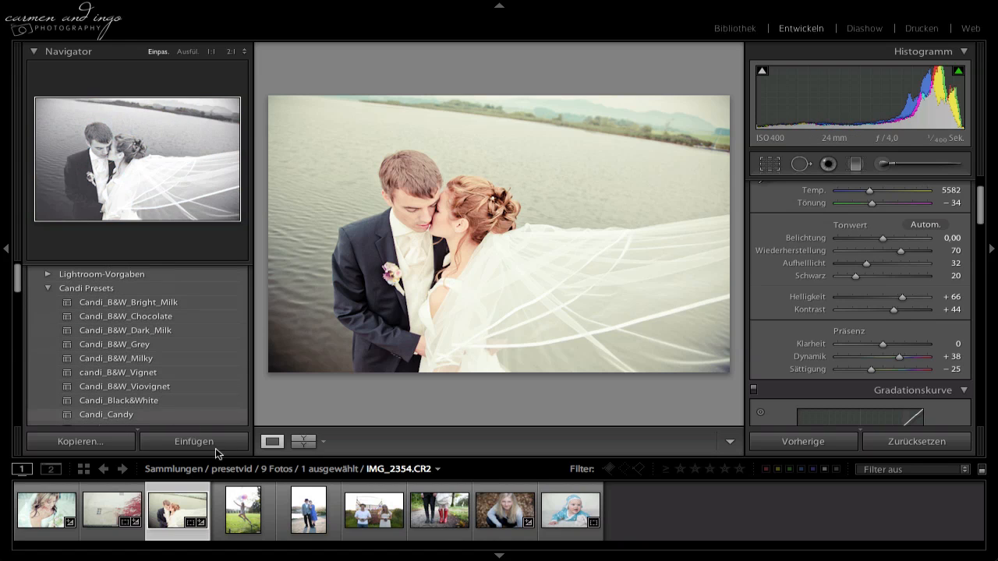
# Apply the Candi_Circus preset to the photo of the jumping girl with balloons.
pyautogui.click(238, 513)
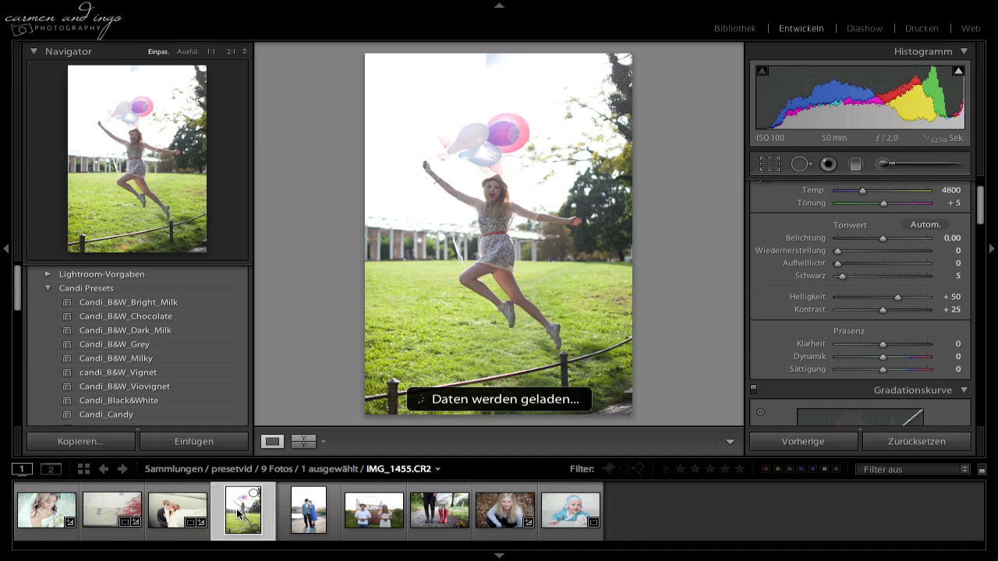
pyautogui.scroll(-3, 169, 385)
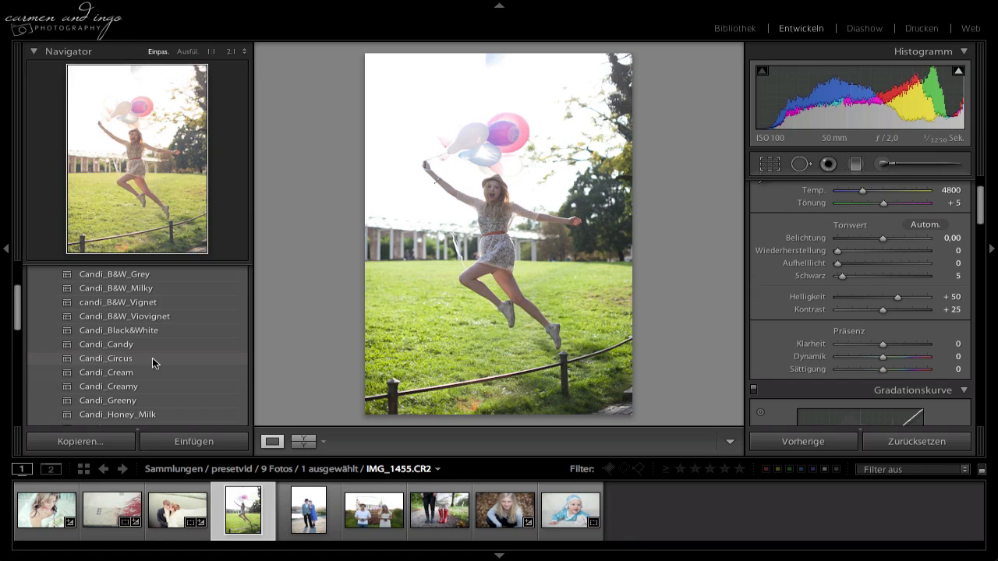
pyautogui.click(152, 358)
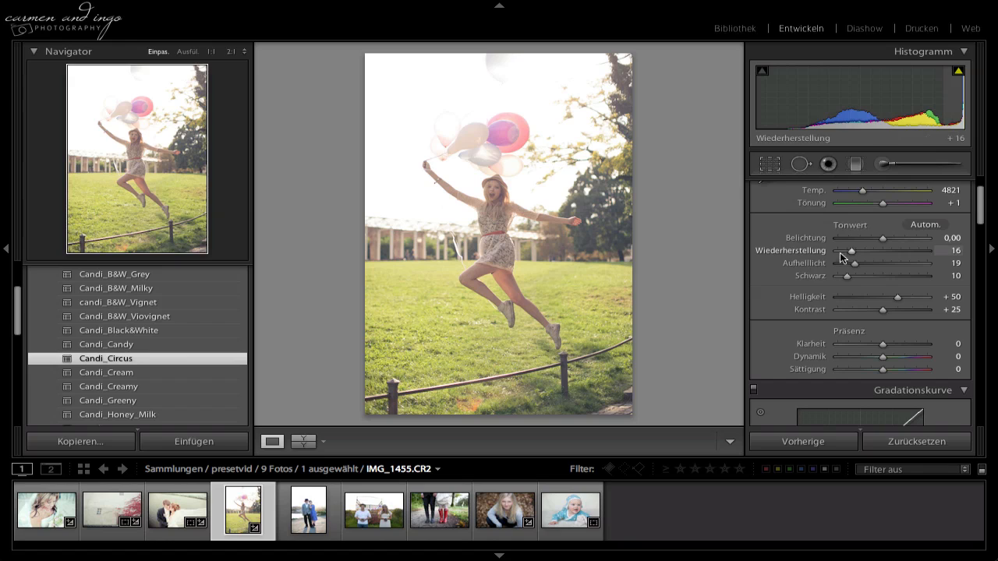
pyautogui.scroll(1, 775, 234)
pyautogui.scroll(2, 774, 233)
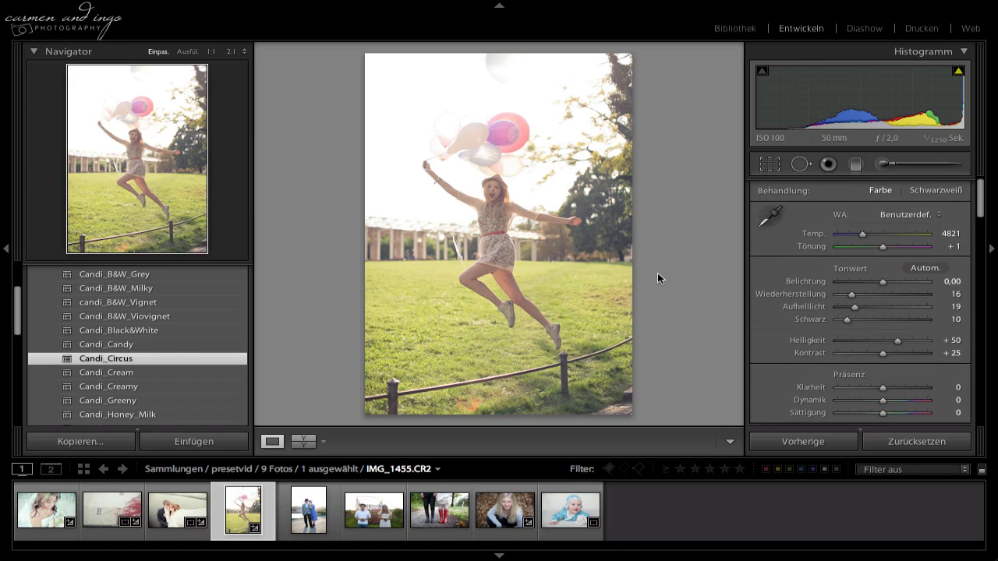
# Apply the Candi_Greeny preset to the photo of the couple in hats on the gravel path.
pyautogui.click(309, 515)
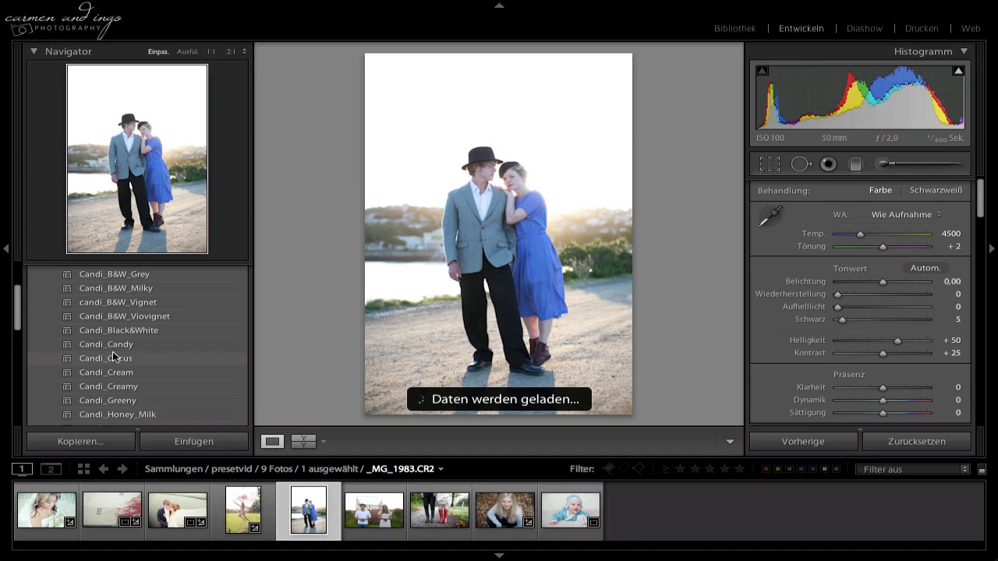
pyautogui.scroll(4, 158, 327)
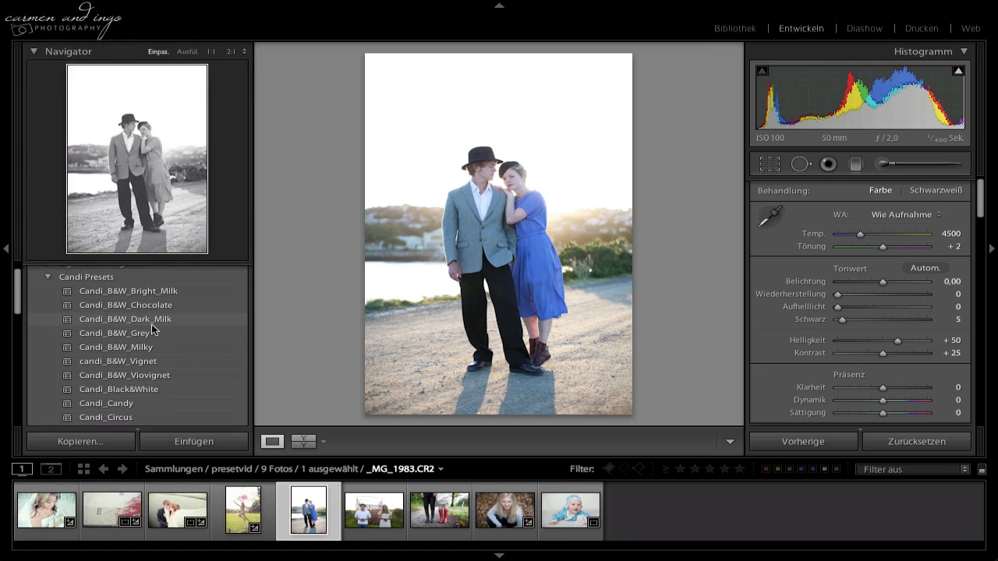
pyautogui.scroll(-3, 152, 329)
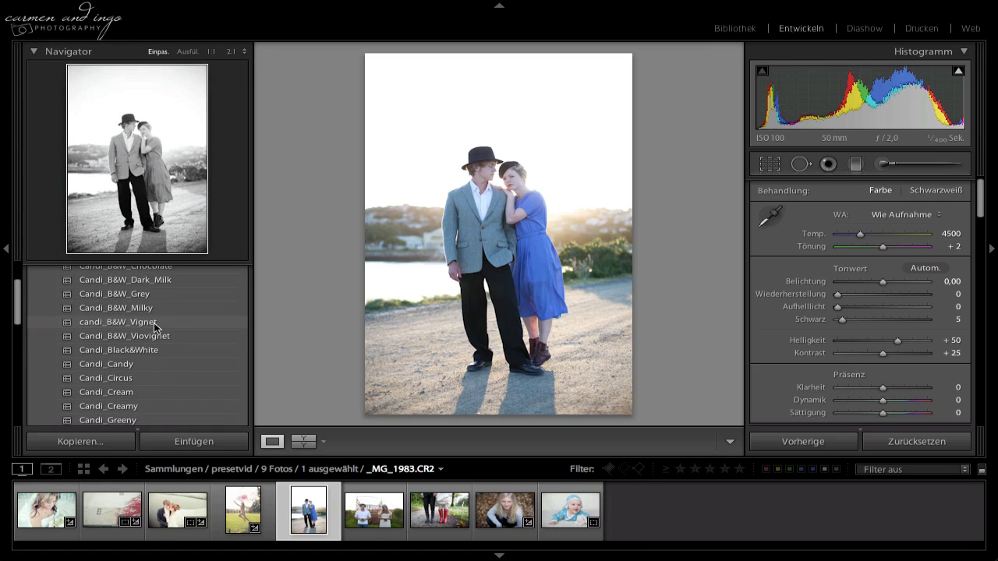
pyautogui.scroll(-2, 154, 323)
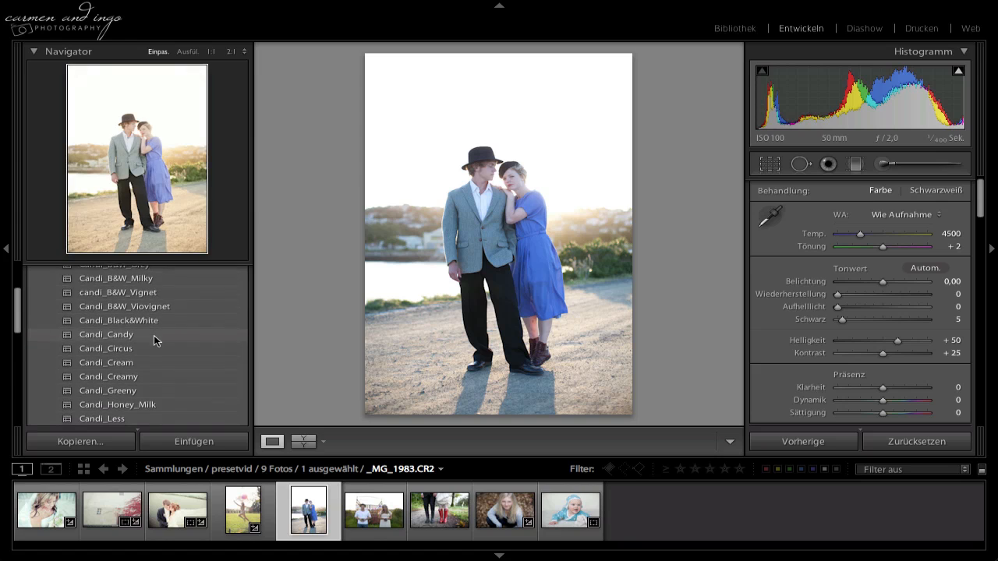
pyautogui.scroll(-2, 149, 347)
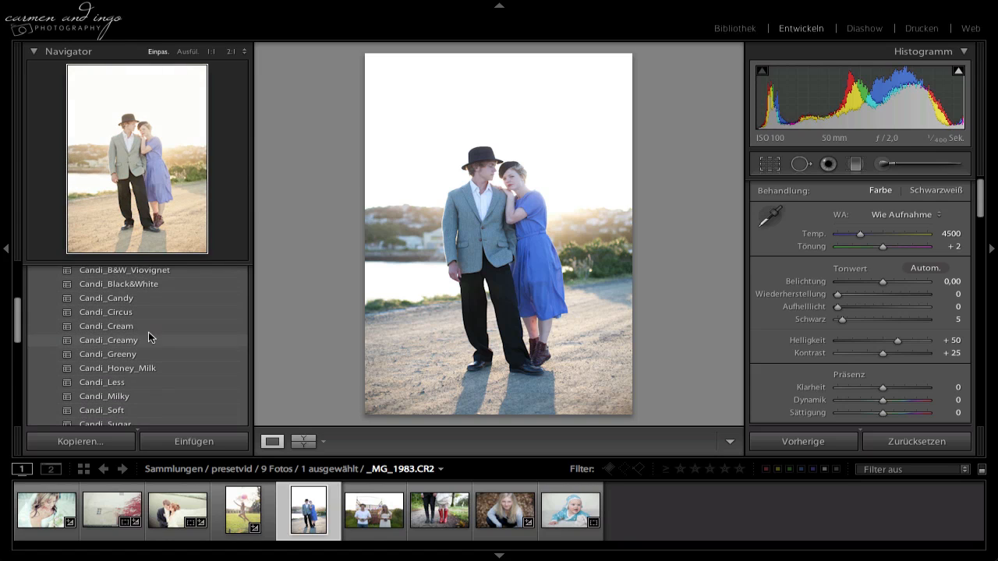
pyautogui.scroll(-2, 146, 352)
pyautogui.click(151, 331)
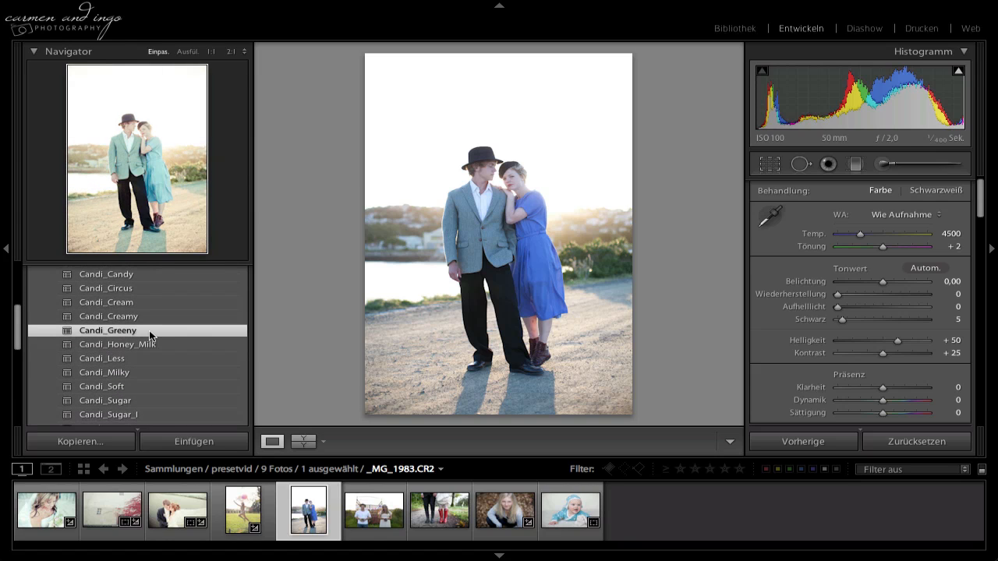
# Try the Candi_Sugar preset on the photo of the couple in hats and replace it with Candi_Vintage.
pyautogui.scroll(-2, 150, 336)
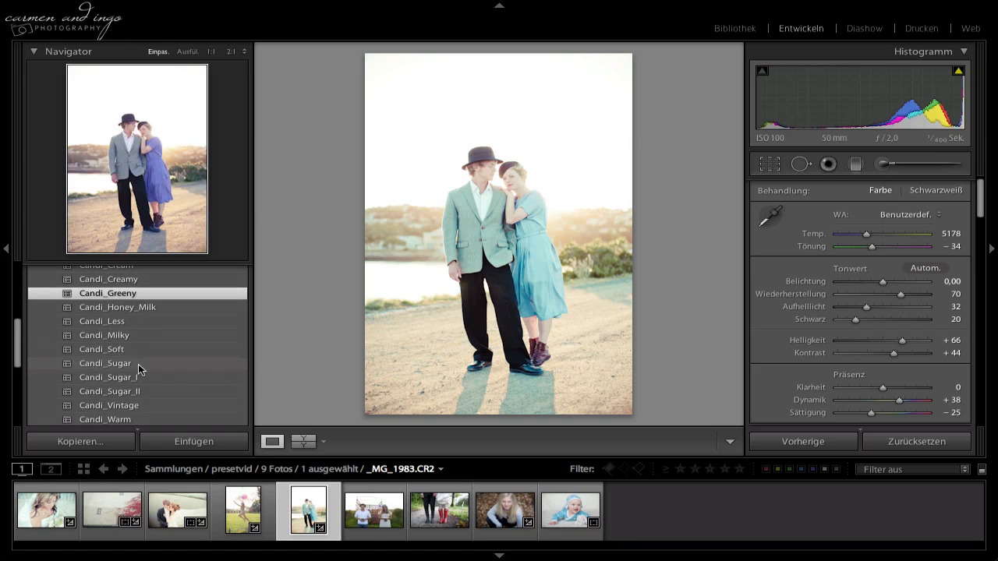
pyautogui.click(136, 366)
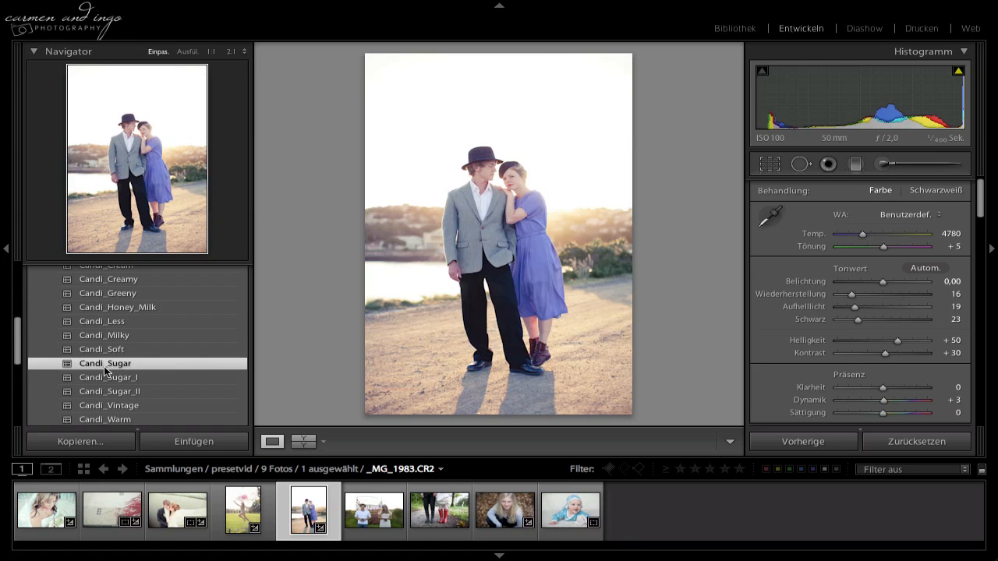
pyautogui.scroll(-1, 116, 373)
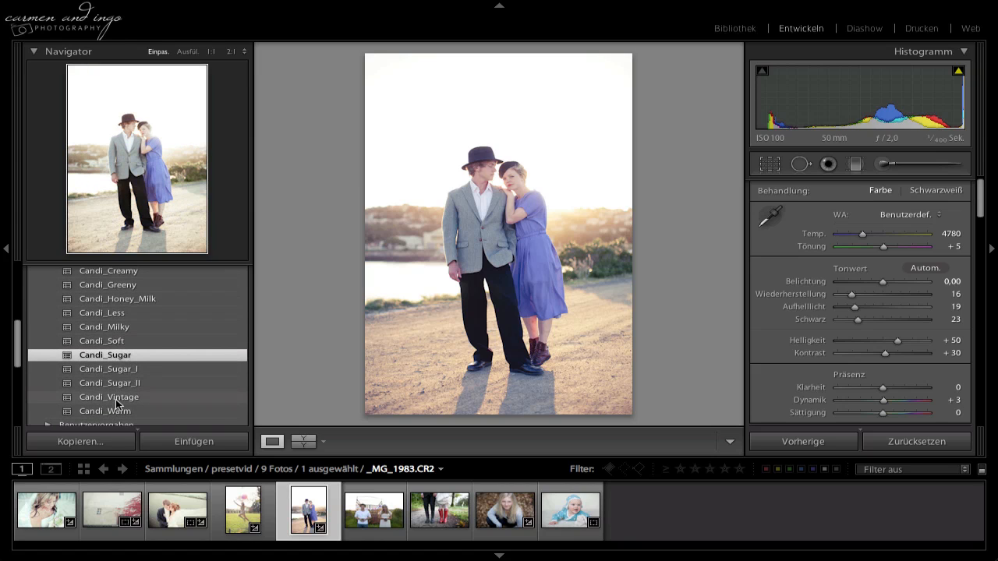
pyautogui.click(115, 399)
pyautogui.scroll(3, 134, 370)
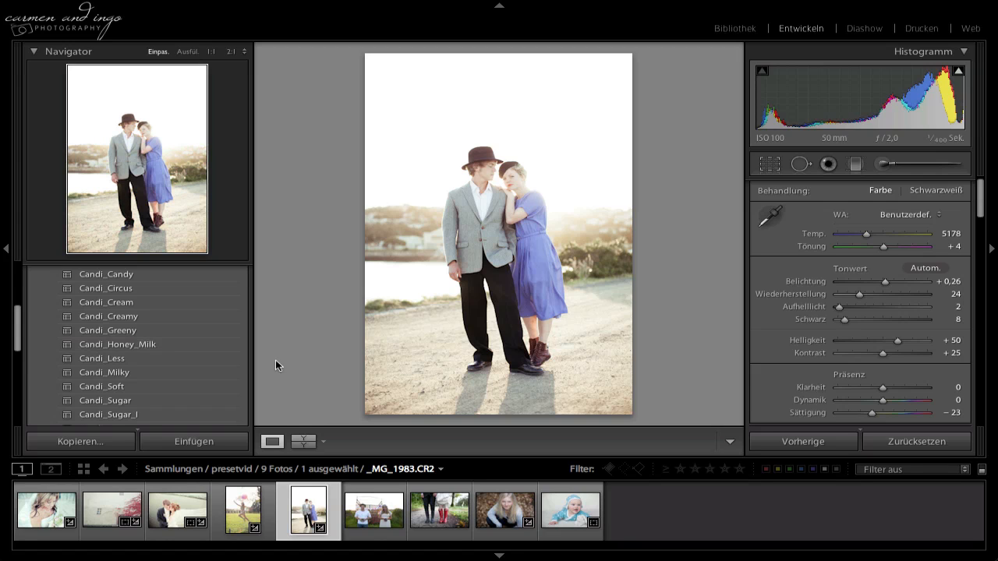
pyautogui.scroll(-3, 180, 362)
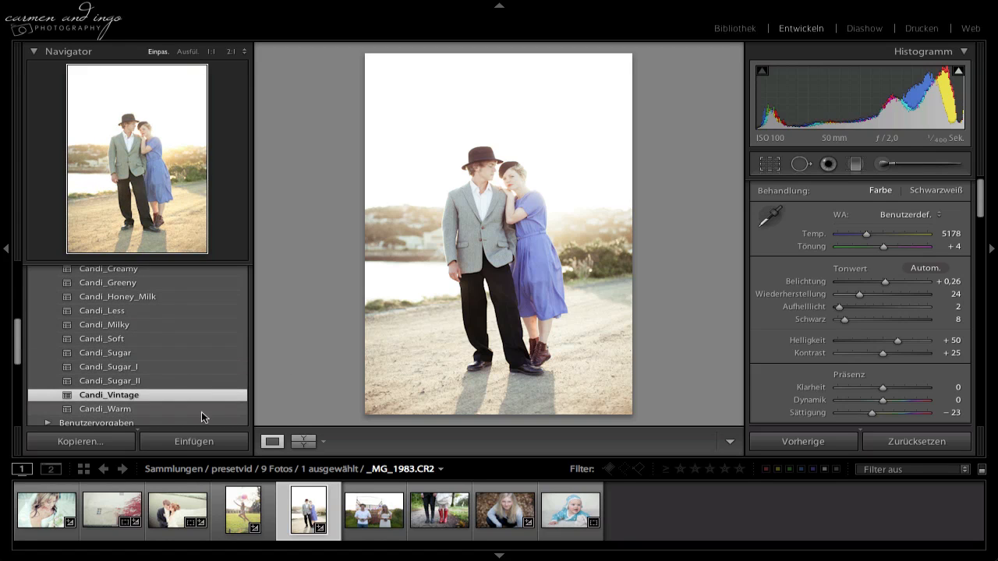
# Apply the Candi_Vintage preset to the photo of the couple holding cameras and raise the exposure to +0,60.
pyautogui.click(375, 510)
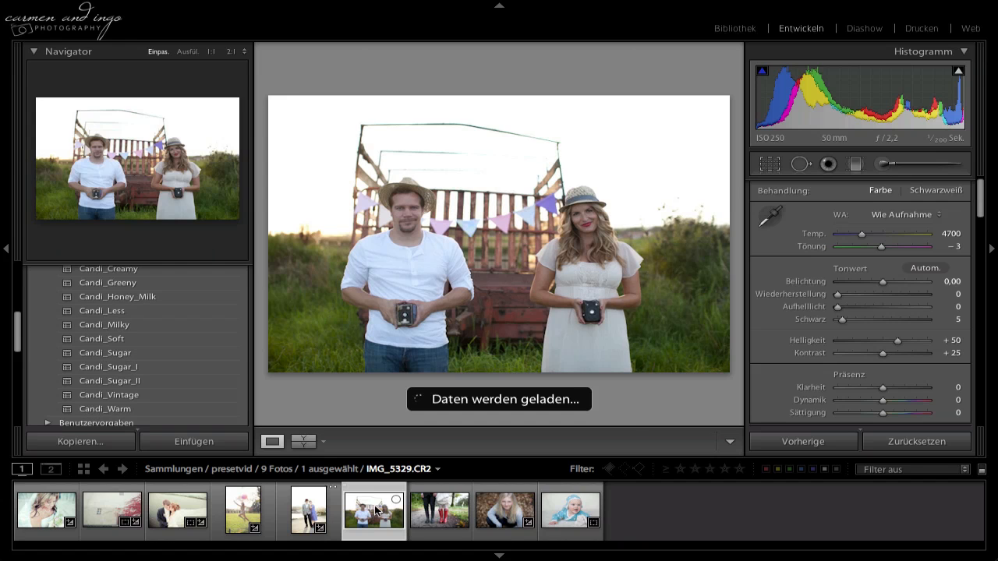
pyautogui.click(143, 395)
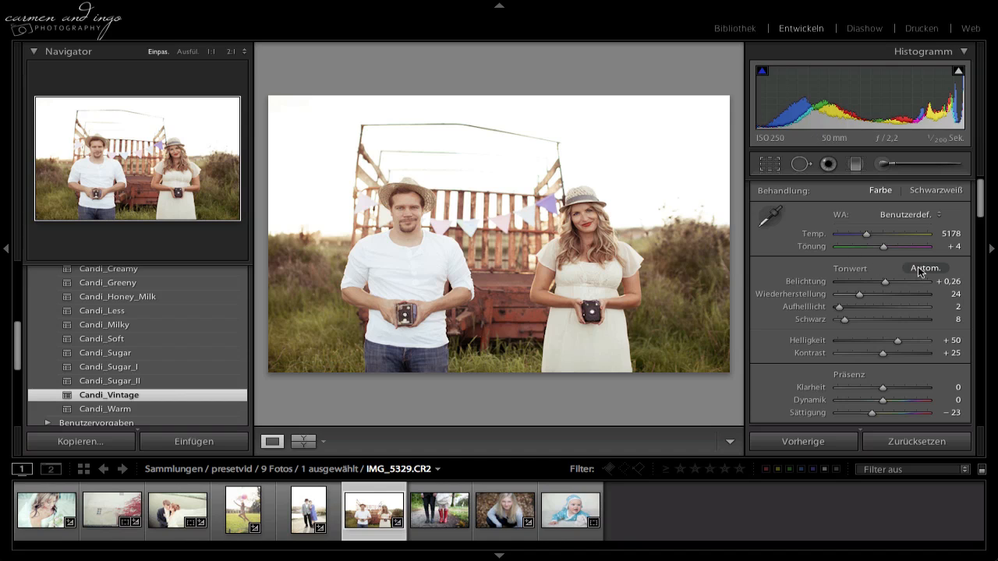
pyautogui.moveTo(888, 287); pyautogui.dragTo(890, 286)
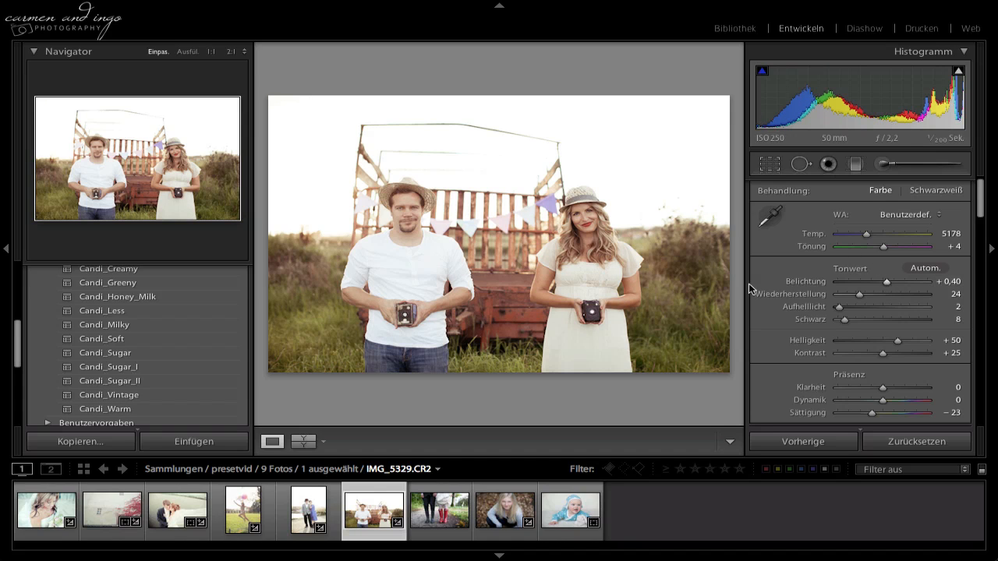
pyautogui.moveTo(887, 286); pyautogui.dragTo(890, 286)
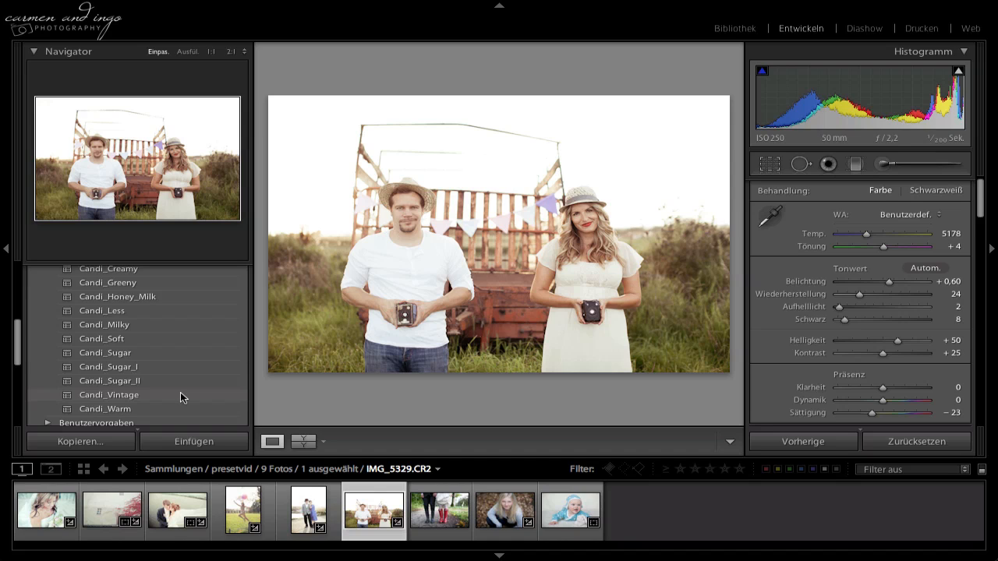
pyautogui.scroll(5, 180, 390)
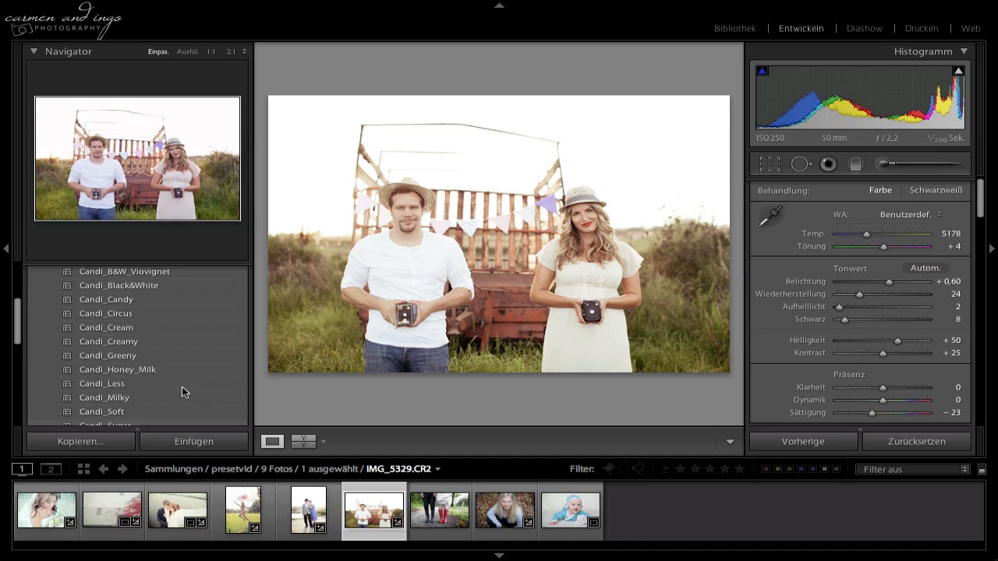
pyautogui.scroll(-3, 179, 371)
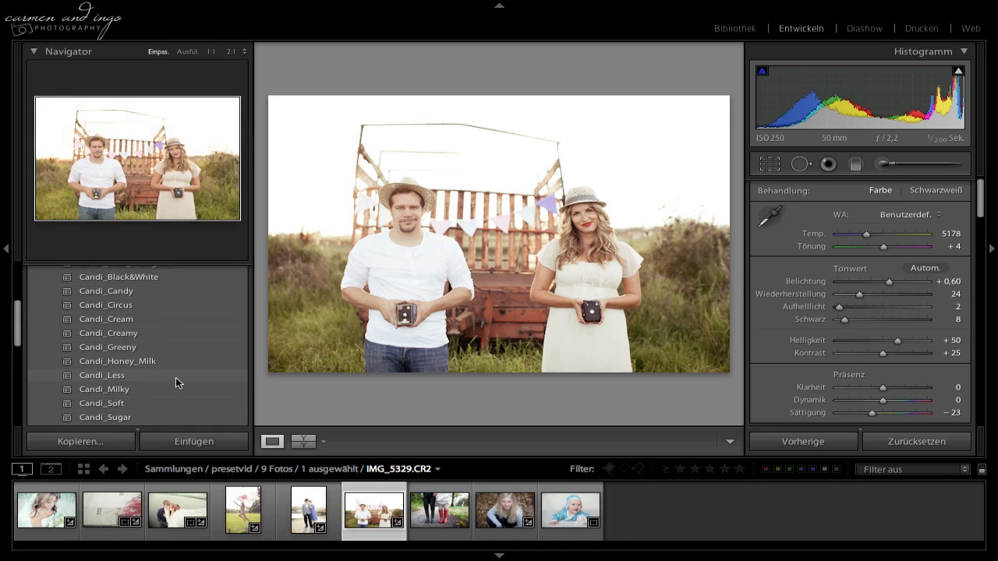
pyautogui.scroll(-2, 170, 385)
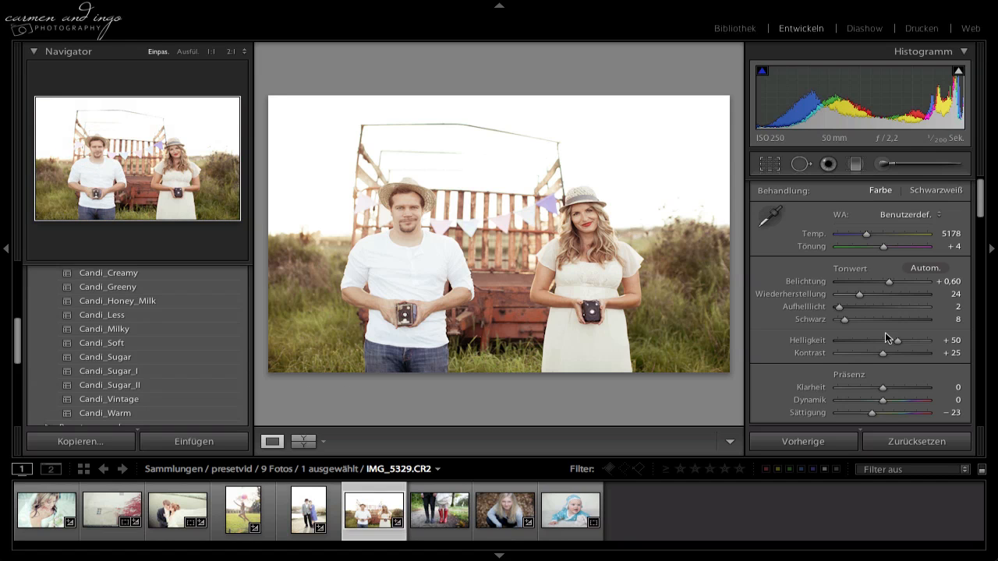
# Reset the sharpening of the photo of the couple holding cameras and view the Candi_Vintage preset's option for updating with current settings.
pyautogui.scroll(-8, 880, 340)
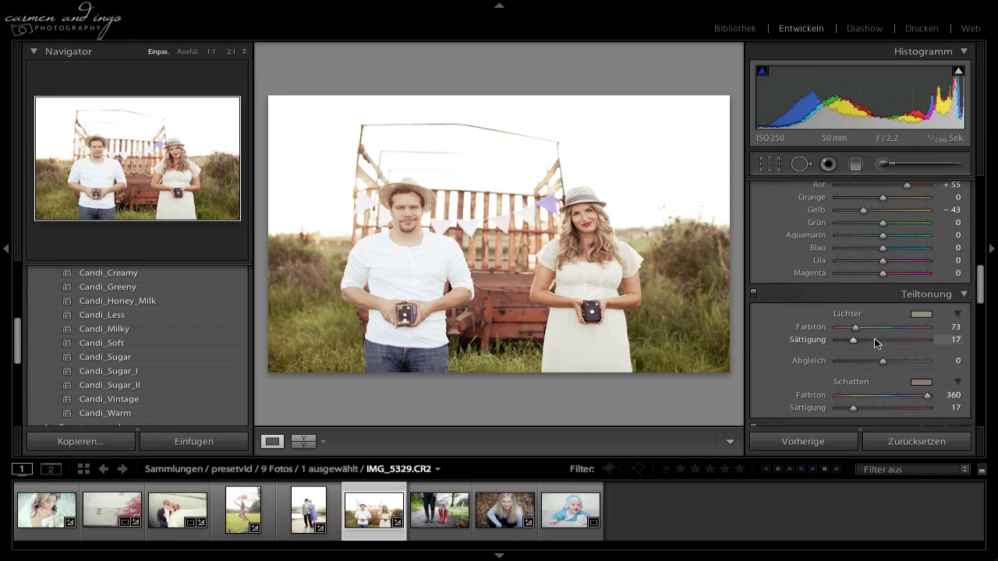
pyautogui.scroll(-6, 874, 343)
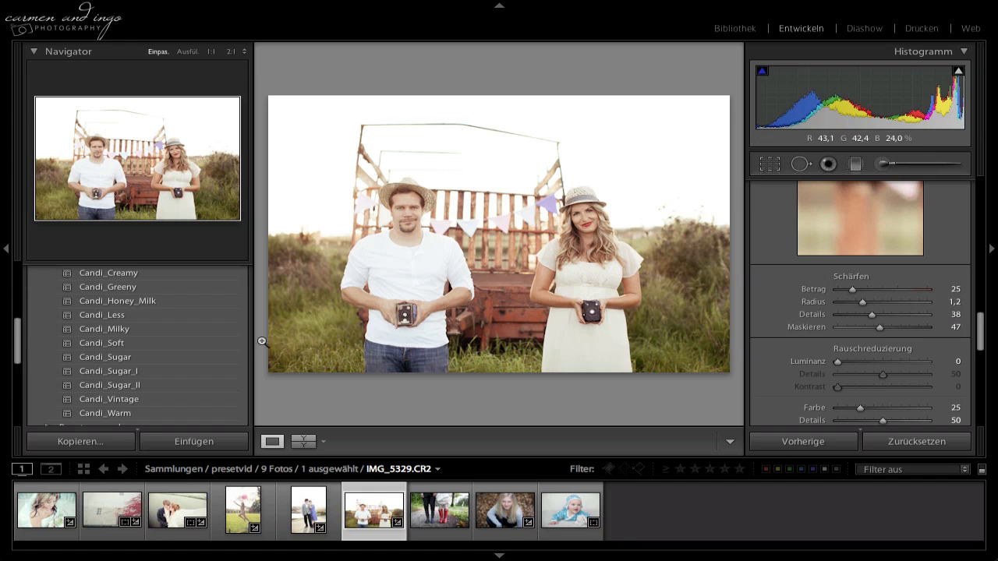
pyautogui.keyDown('alt'); pyautogui.click(857, 279); pyautogui.keyUp('alt')
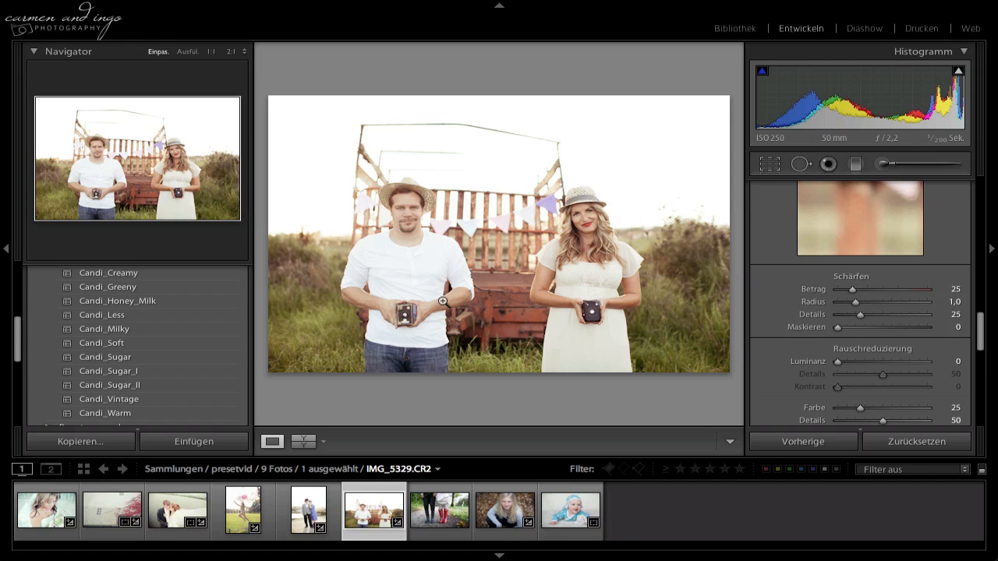
pyautogui.rightClick(122, 400)
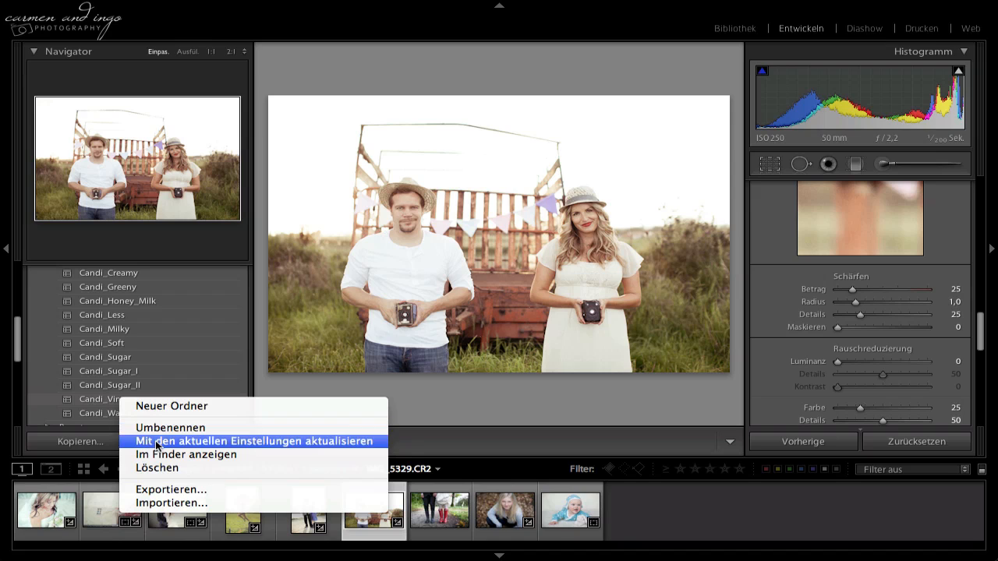
pyautogui.click(503, 394)
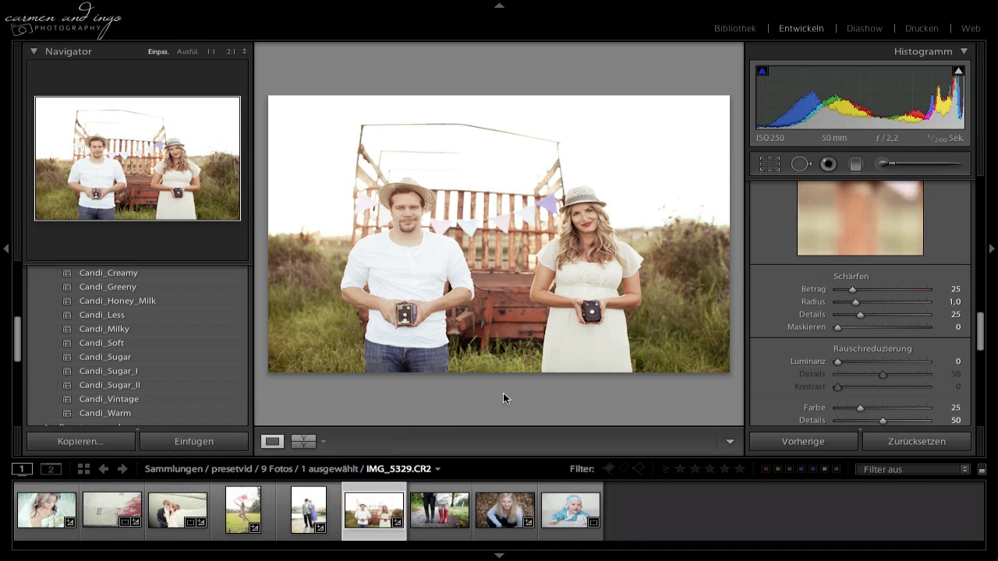
# Set the sharpening of the photo of the couple holding cameras to amount 38, radius 1,3, details 39 and masking 50.
pyautogui.moveTo(852, 289); pyautogui.dragTo(860, 290)
pyautogui.click(867, 302)
pyautogui.click(871, 315)
pyautogui.click(881, 328)
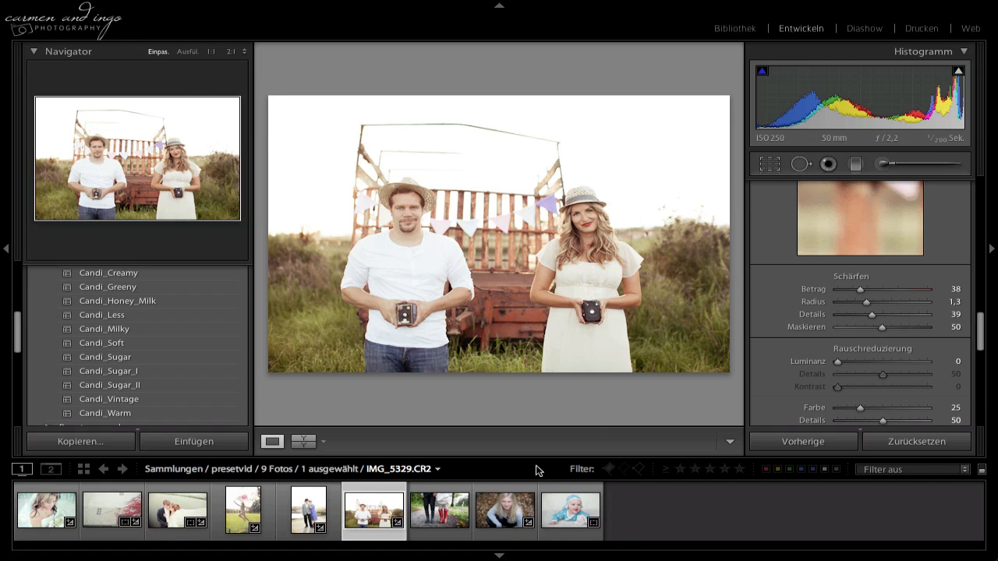
# Apply the Candi_Sugar preset to the photo of the couple in rubber boots and set temperature 5037 and tint −4.
pyautogui.click(439, 515)
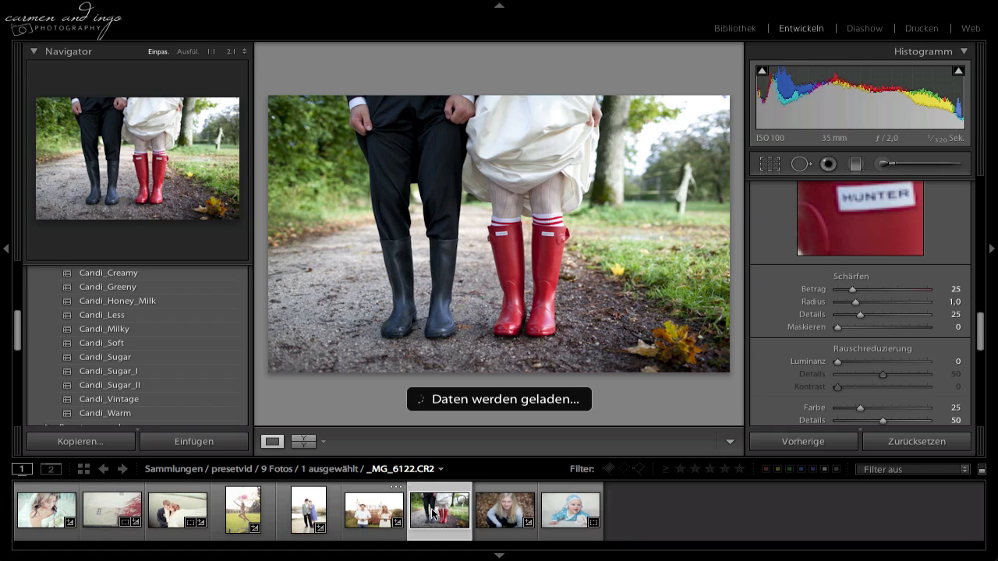
pyautogui.click(128, 359)
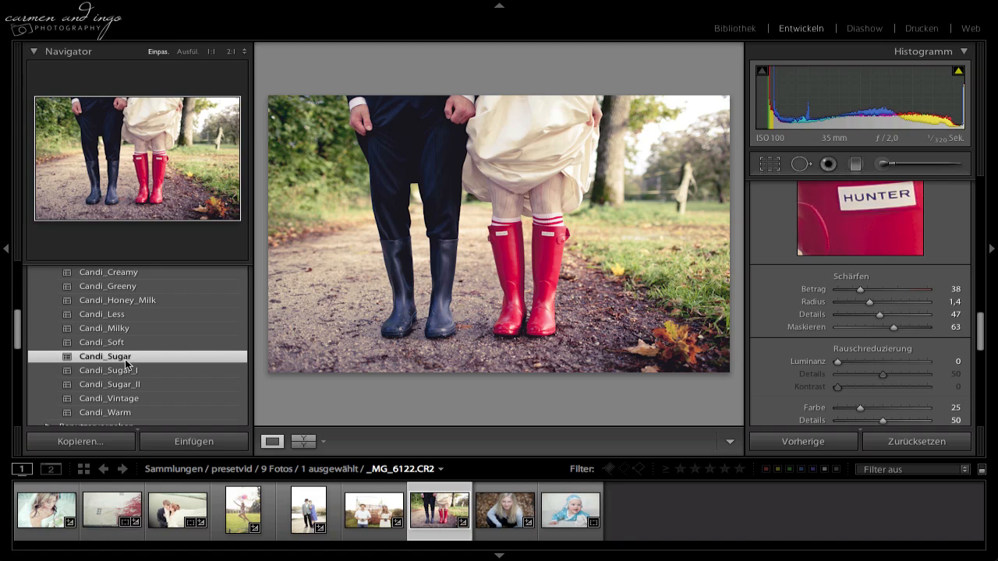
pyautogui.scroll(5, 877, 283)
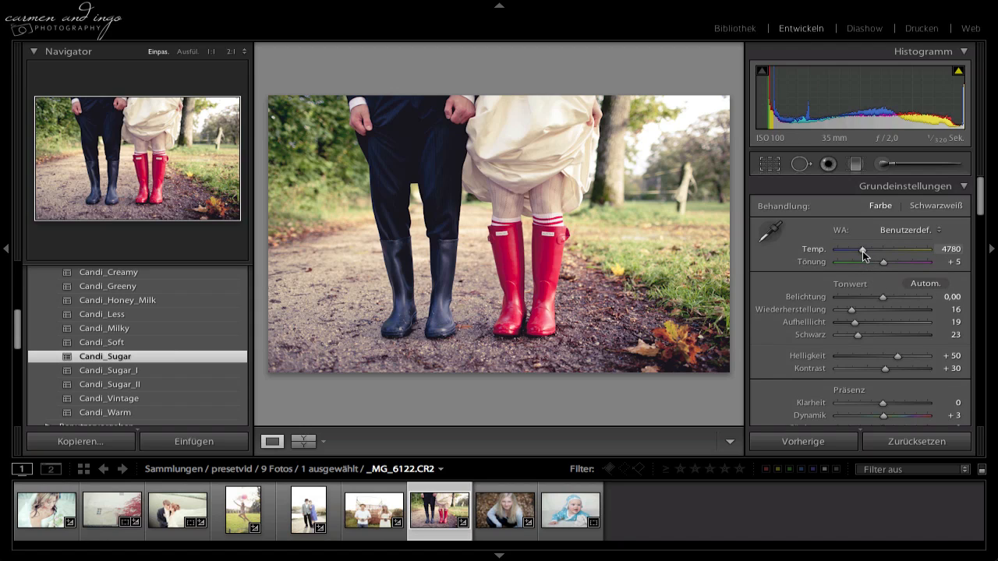
pyautogui.moveTo(863, 256); pyautogui.dragTo(865, 254)
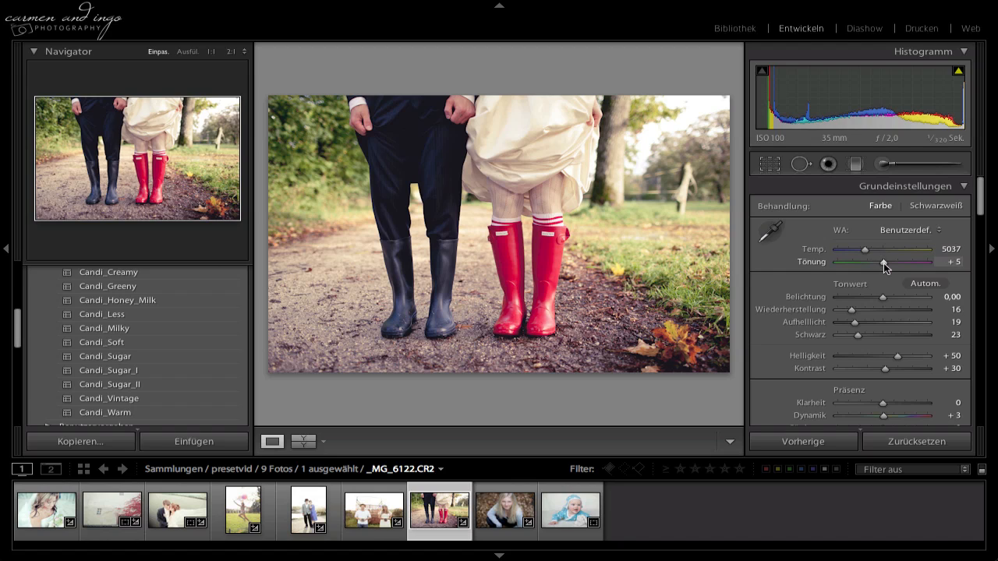
pyautogui.moveTo(883, 263); pyautogui.dragTo(880, 263)
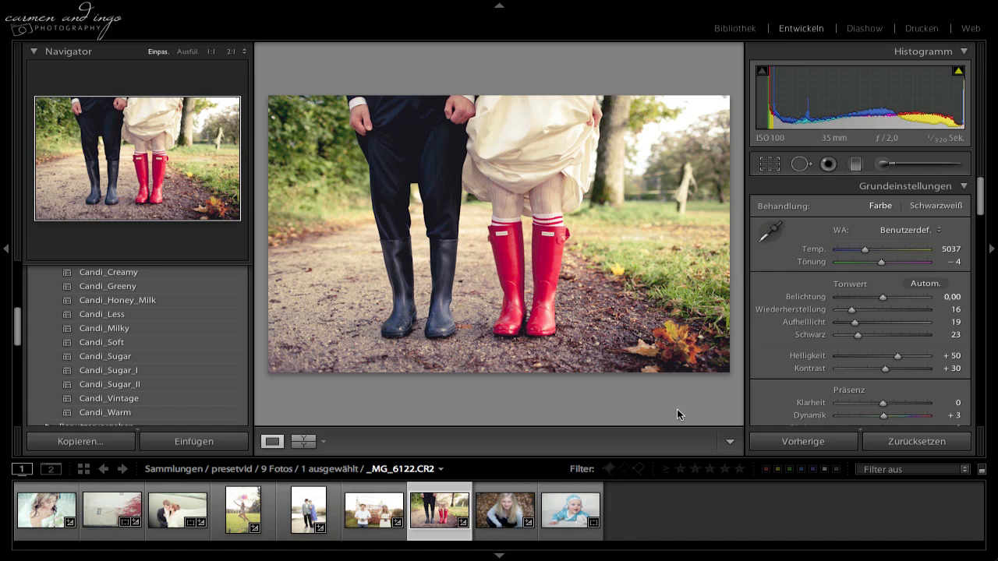
# Apply the Candi_Creamy preset to the portrait of the blonde girl in autumn leaves and set the temperature to 4549.
pyautogui.click(499, 509)
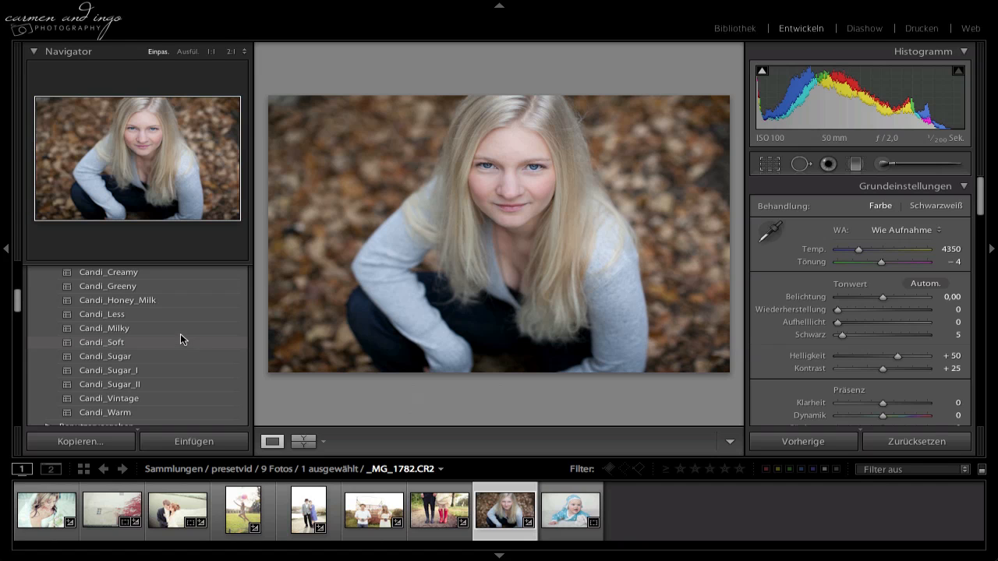
pyautogui.scroll(2, 171, 308)
pyautogui.scroll(1, 147, 329)
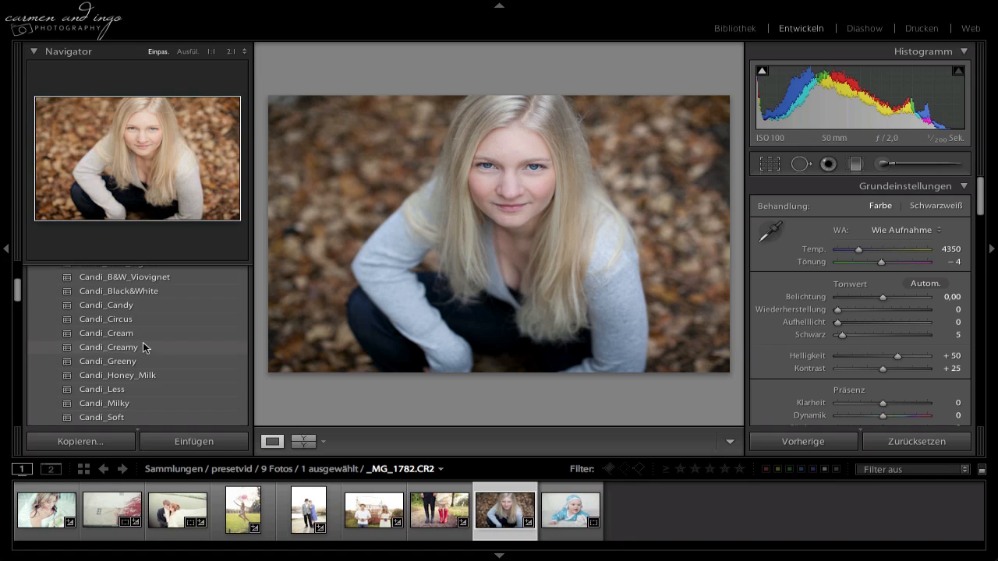
pyautogui.click(138, 348)
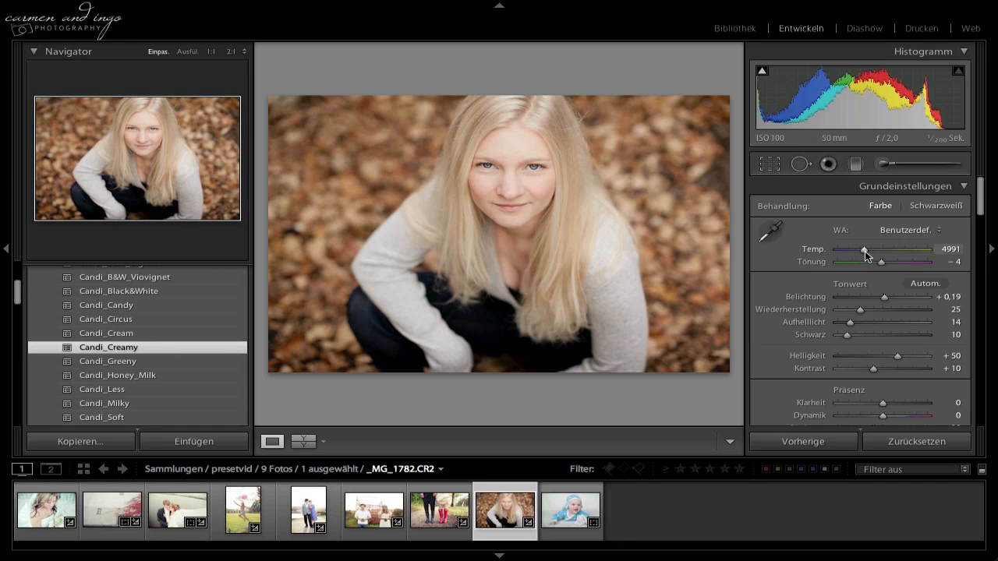
pyautogui.moveTo(865, 251); pyautogui.dragTo(860, 251)
# Examine the blonde girl's face at 1:1 and compare the portrait before and after in the stacked, side-by-side and split views.
pyautogui.click(507, 177)
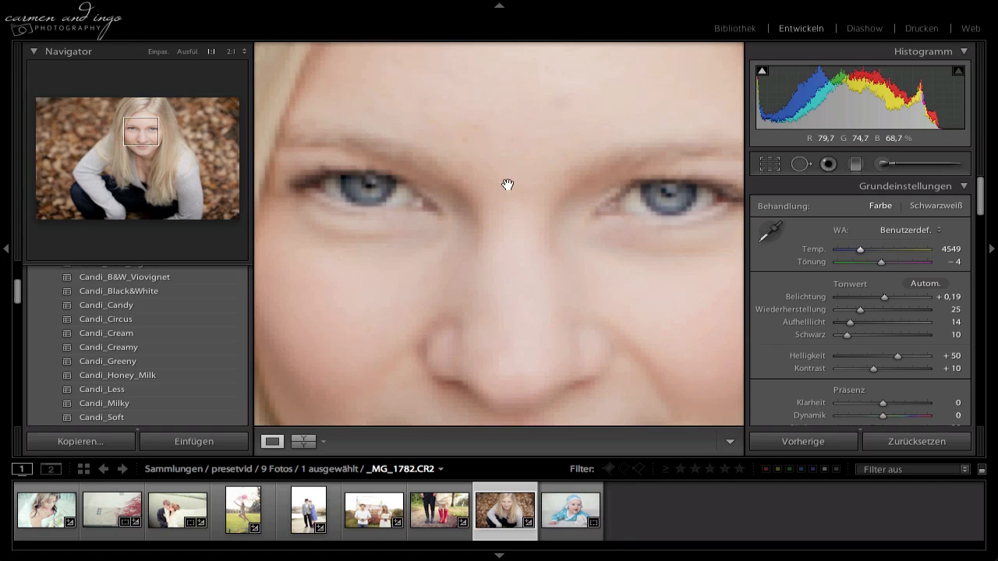
pyautogui.click(551, 222)
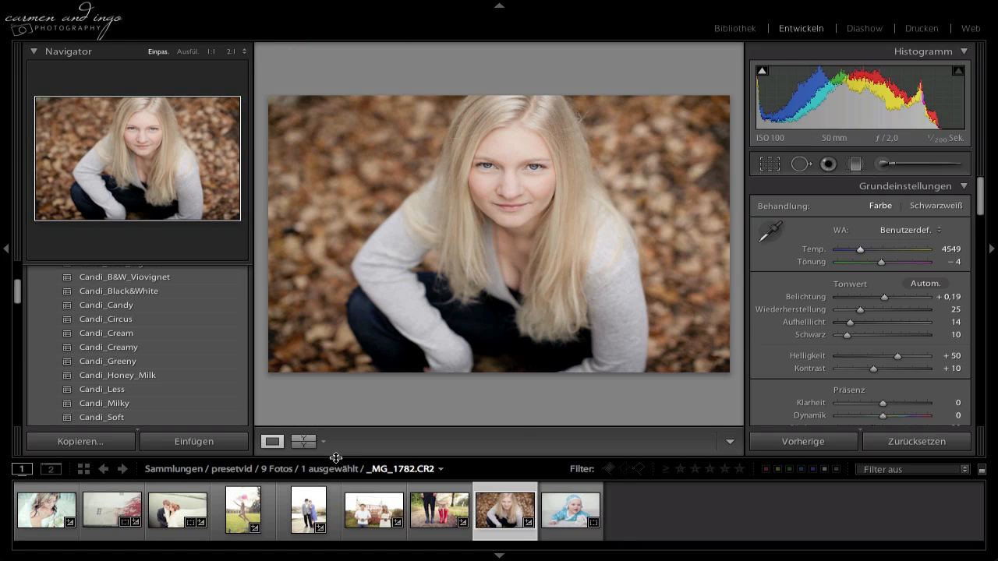
pyautogui.click(303, 442)
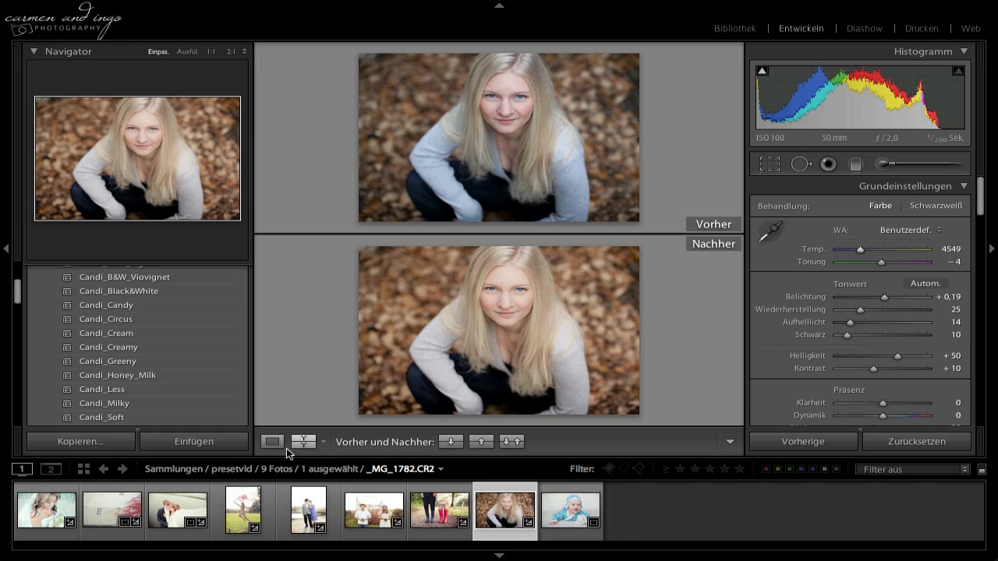
pyautogui.click(304, 442)
pyautogui.click(312, 444)
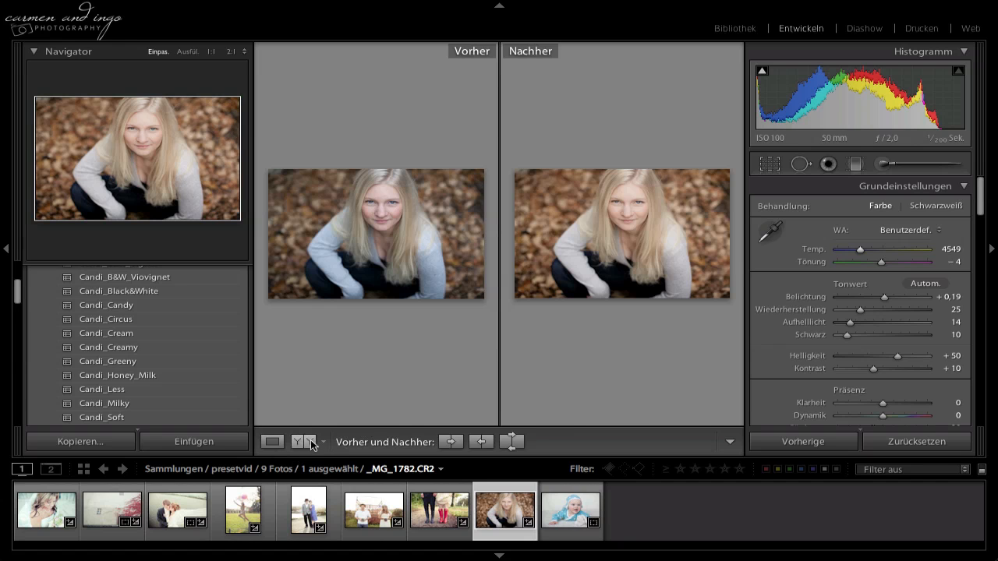
pyautogui.click(303, 441)
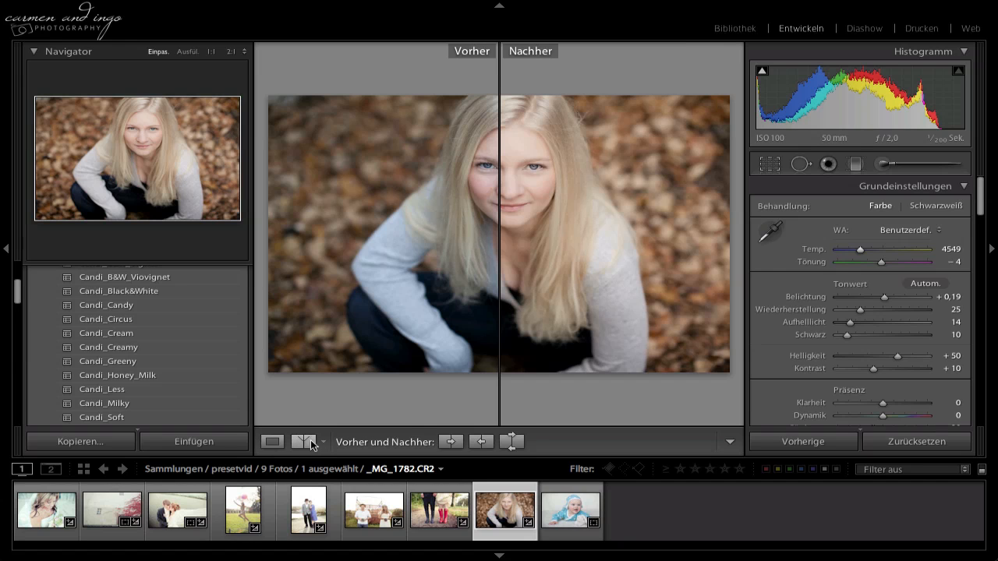
pyautogui.click(476, 225)
pyautogui.click(474, 227)
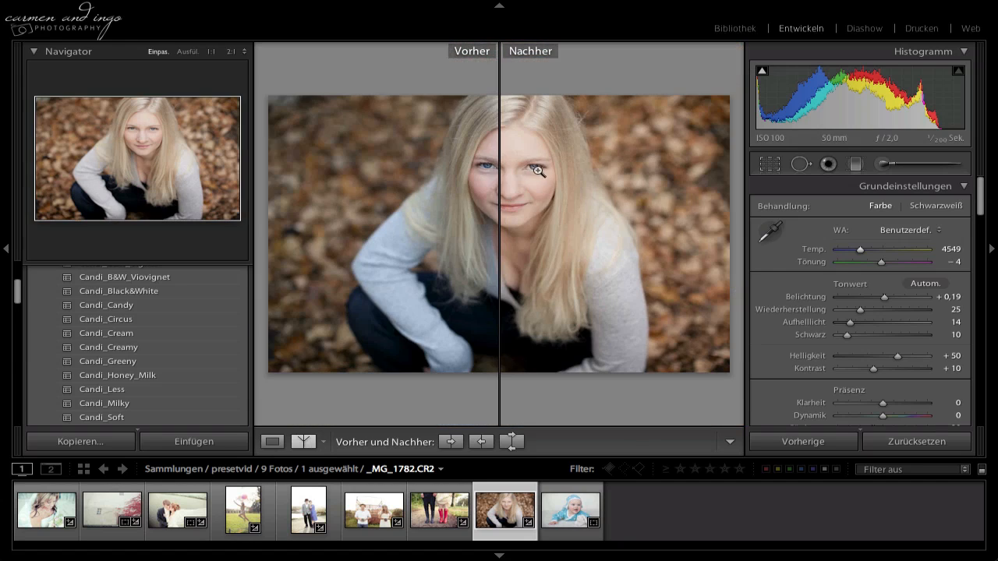
pyautogui.click(280, 442)
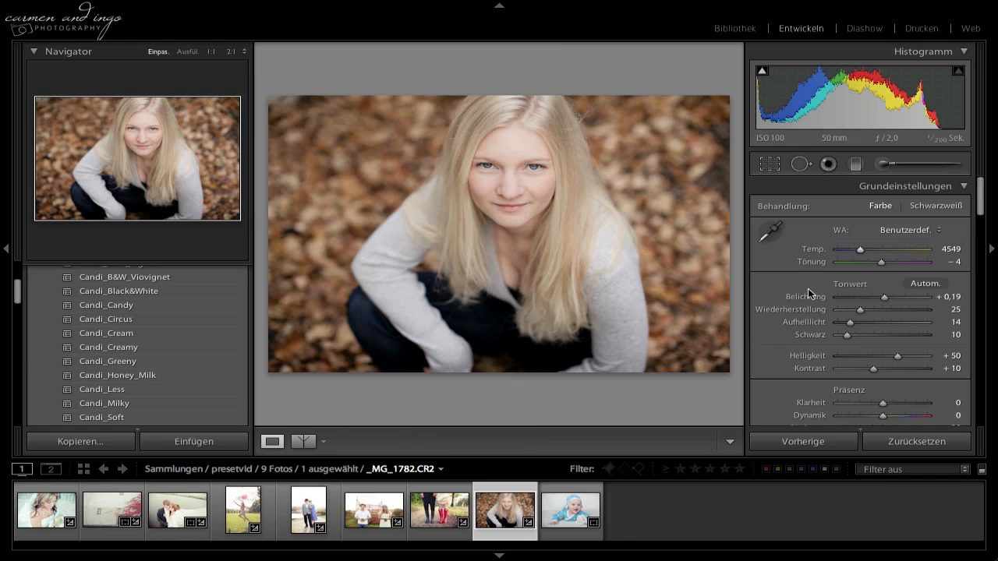
# Apply the Candi_Cream preset to the photo of the baby in the blue dotted outfit and set the temperature to 4747.
pyautogui.click(567, 508)
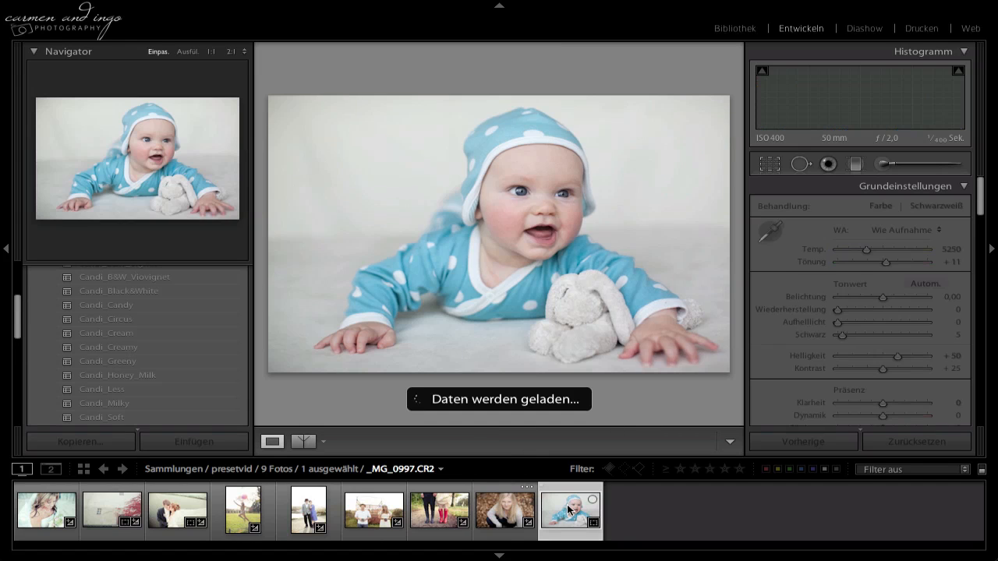
pyautogui.click(134, 335)
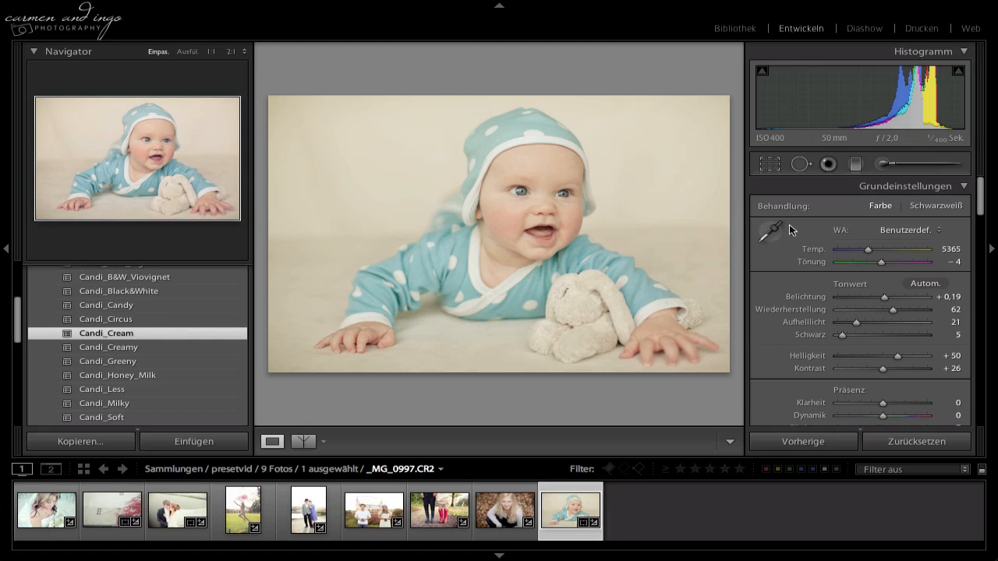
pyautogui.moveTo(866, 250); pyautogui.dragTo(864, 253)
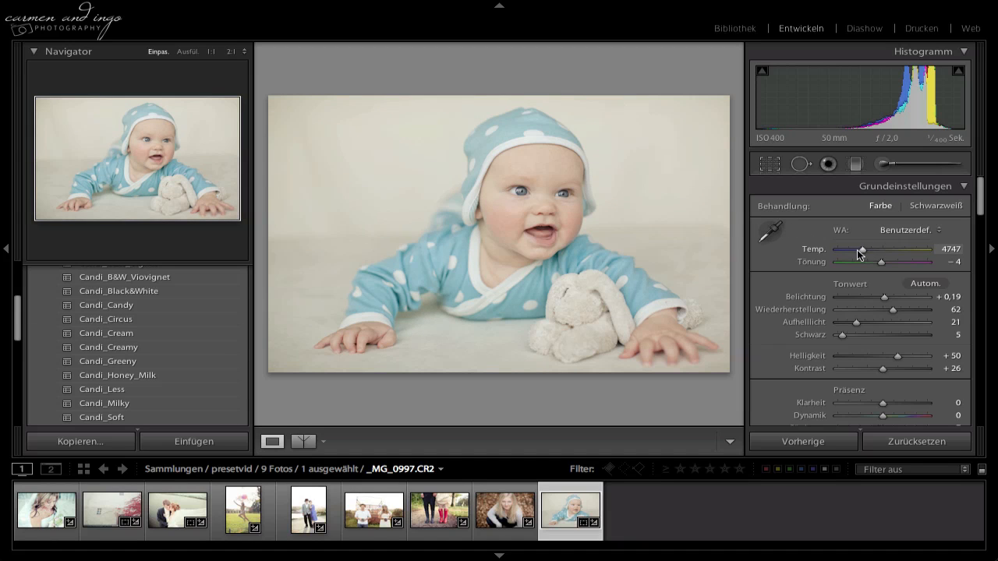
# Try the Candi_B&W_Chocolate preset on the baby photo.
pyautogui.scroll(3, 164, 345)
pyautogui.scroll(-1, 164, 344)
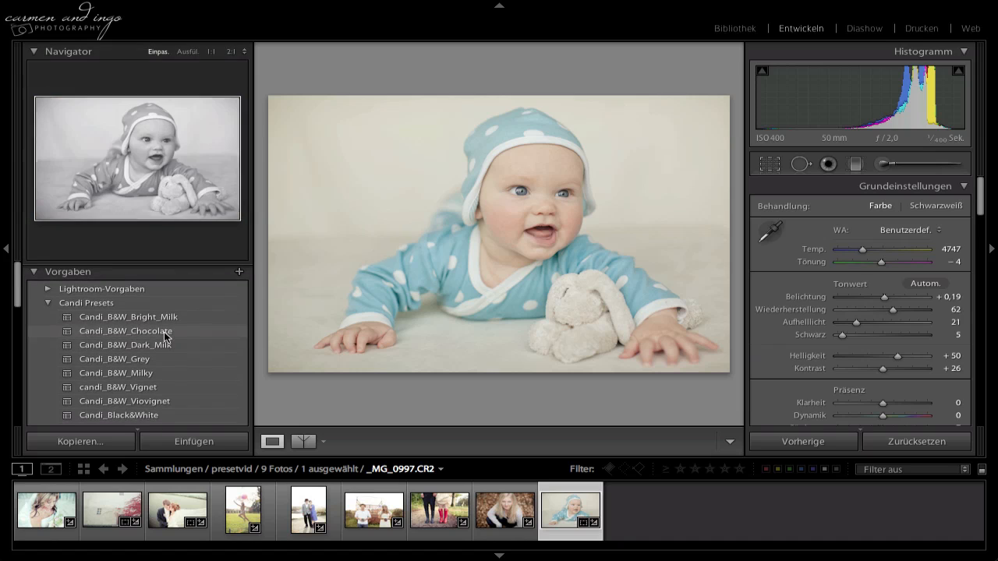
pyautogui.scroll(-1, 149, 364)
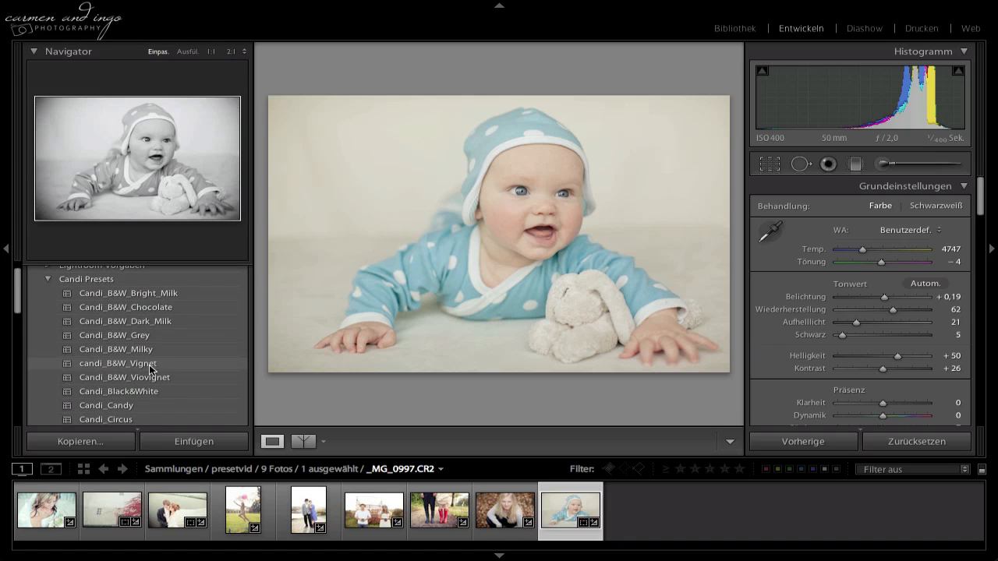
pyautogui.click(158, 309)
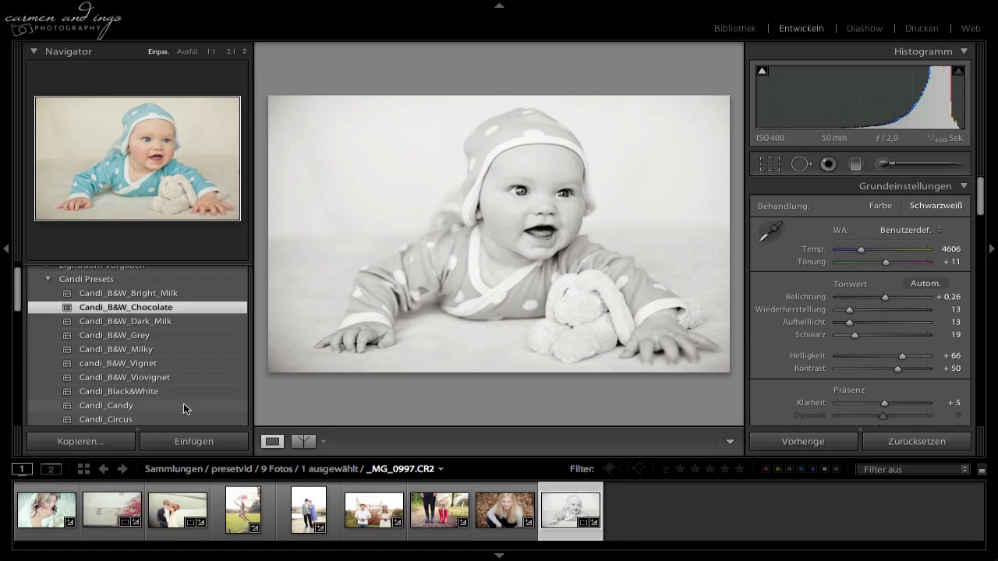
# Replace the black-and-white look of the baby photo with the Candi_Cream preset.
pyautogui.scroll(-1, 183, 403)
pyautogui.scroll(-3, 156, 400)
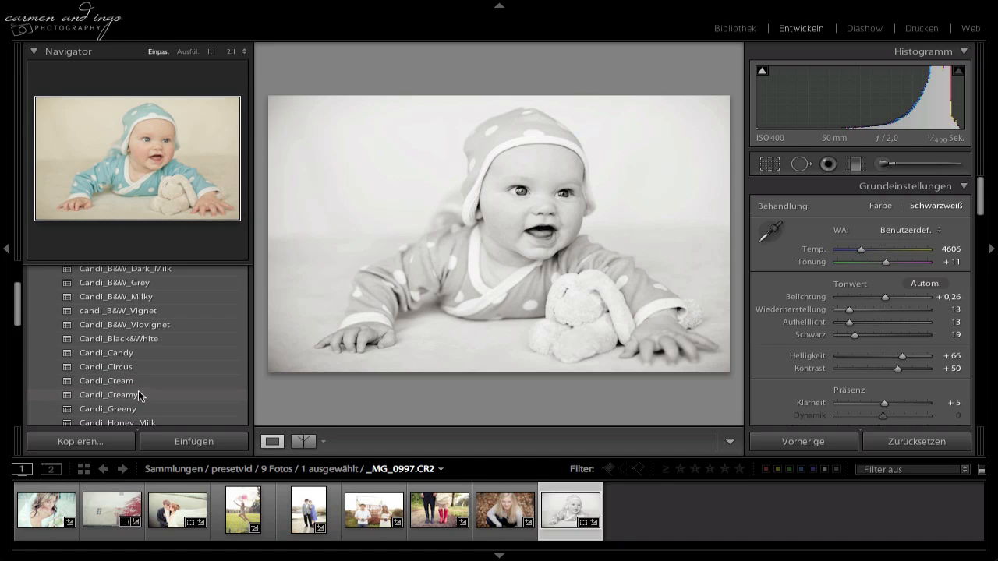
pyautogui.click(140, 381)
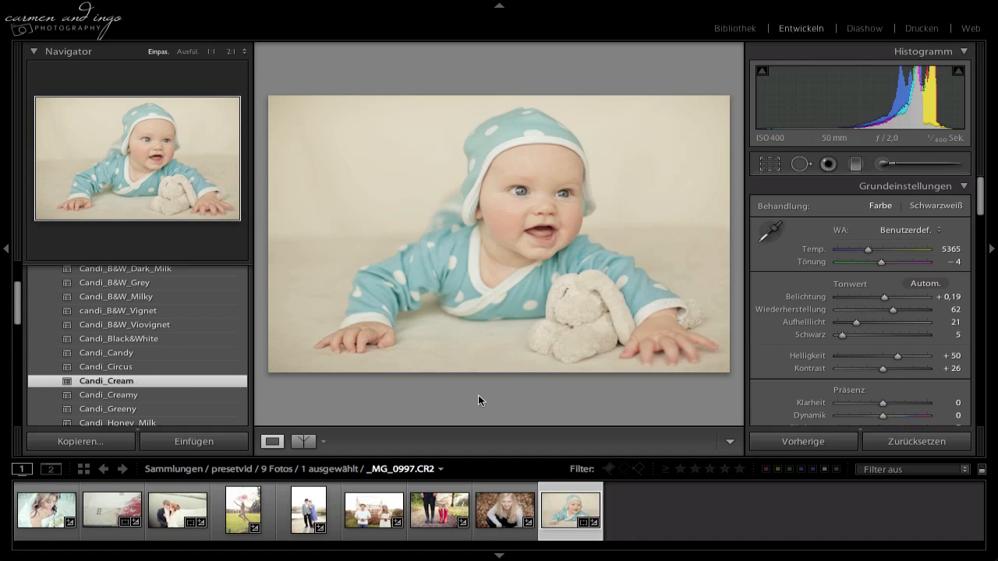
# Preview other Candi presets on the baby photo and compare its before and after versions in the split view.
pyautogui.scroll(-5, 119, 345)
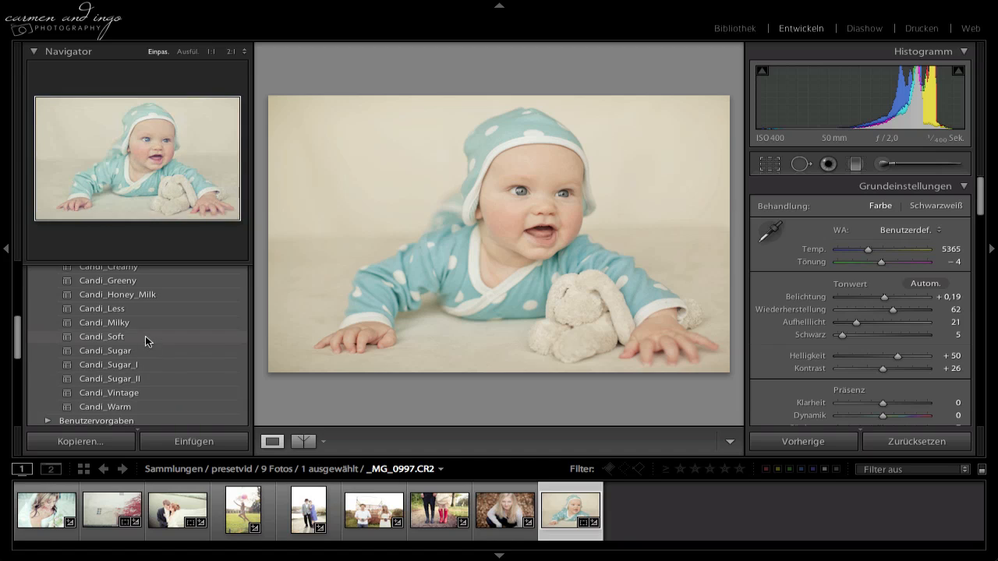
pyautogui.scroll(3, 145, 336)
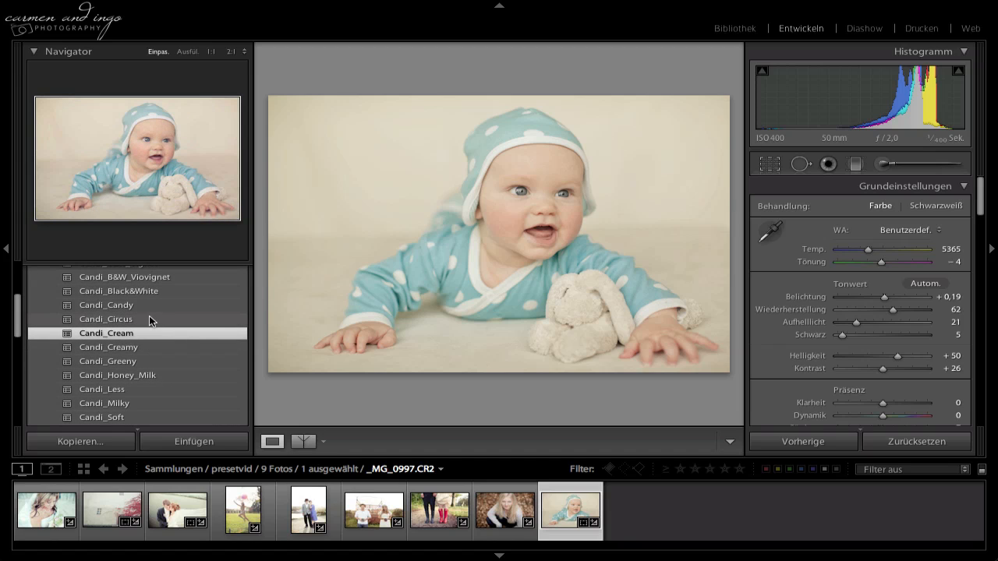
pyautogui.scroll(2, 149, 318)
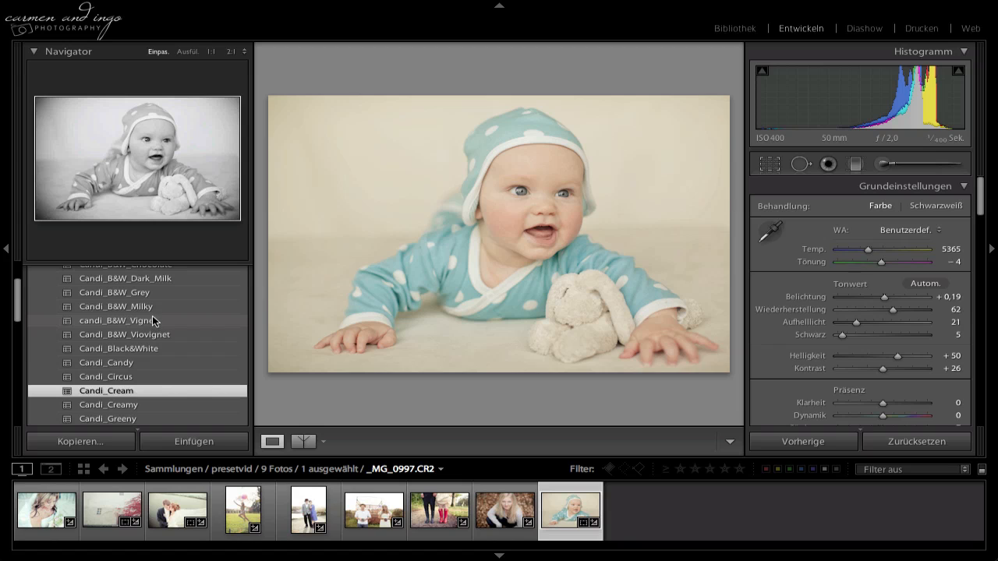
pyautogui.scroll(2, 157, 313)
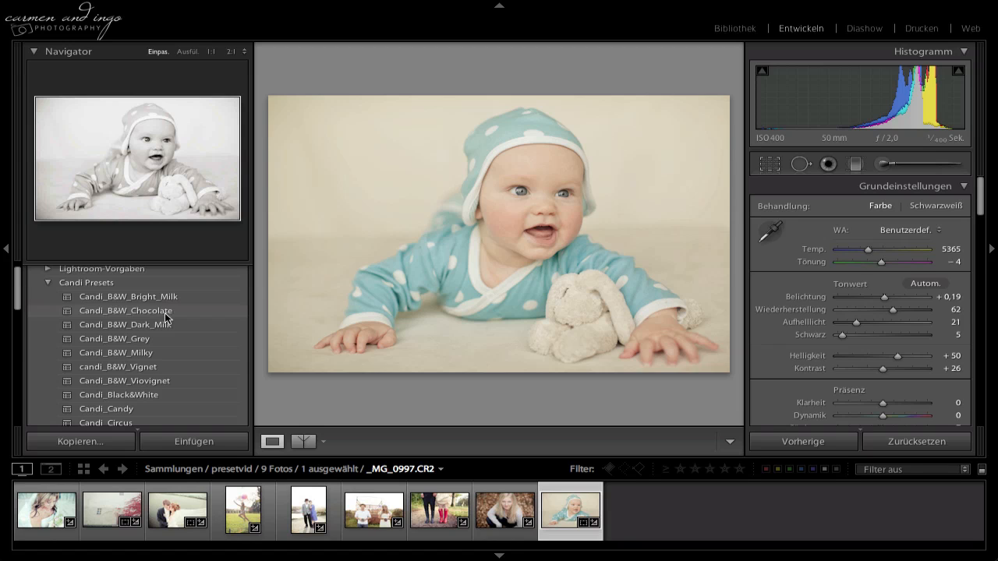
pyautogui.click(299, 442)
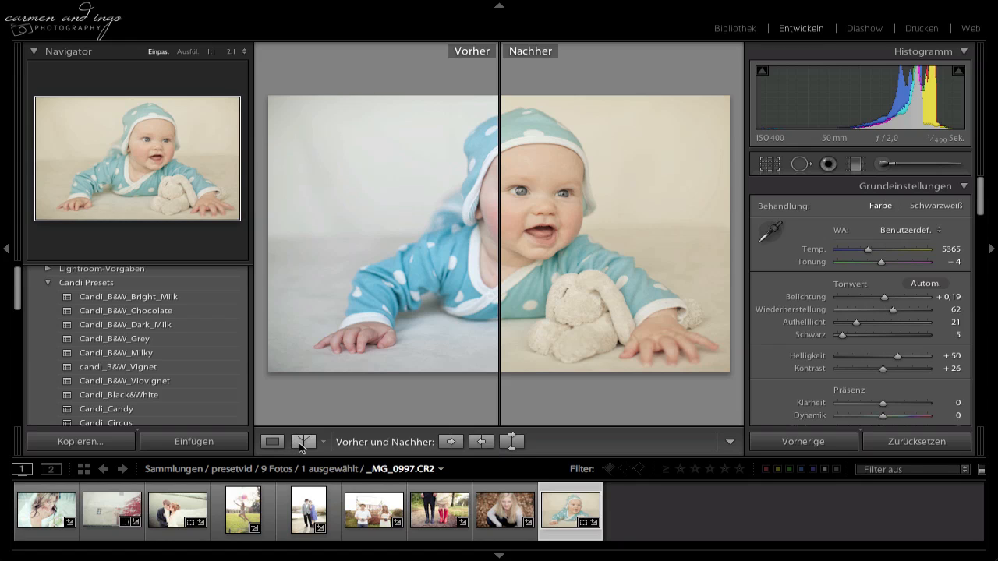
pyautogui.click(271, 443)
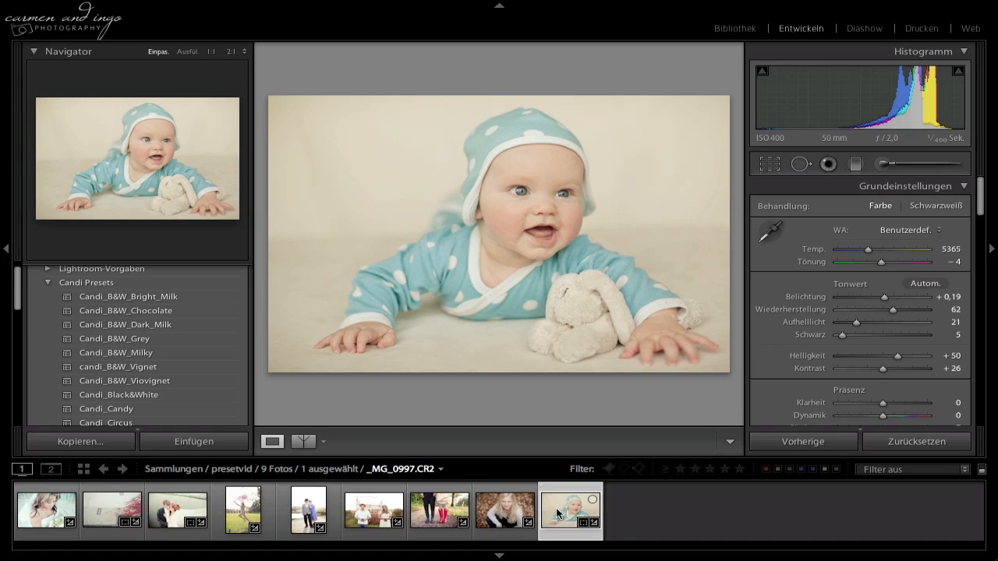
# Switch to the print module and create a template folder named Candi print presets.
pyautogui.click(921, 31)
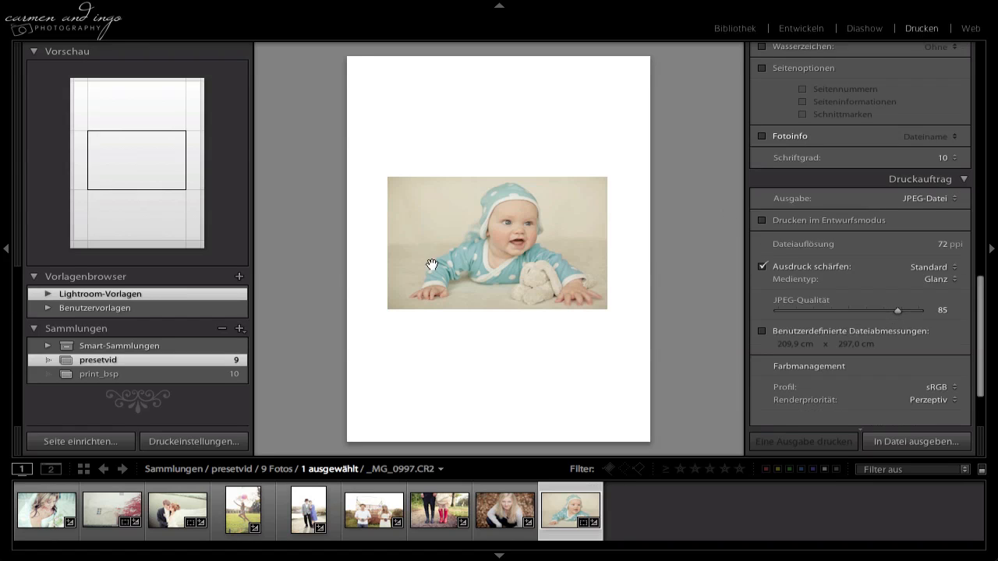
pyautogui.rightClick(140, 301)
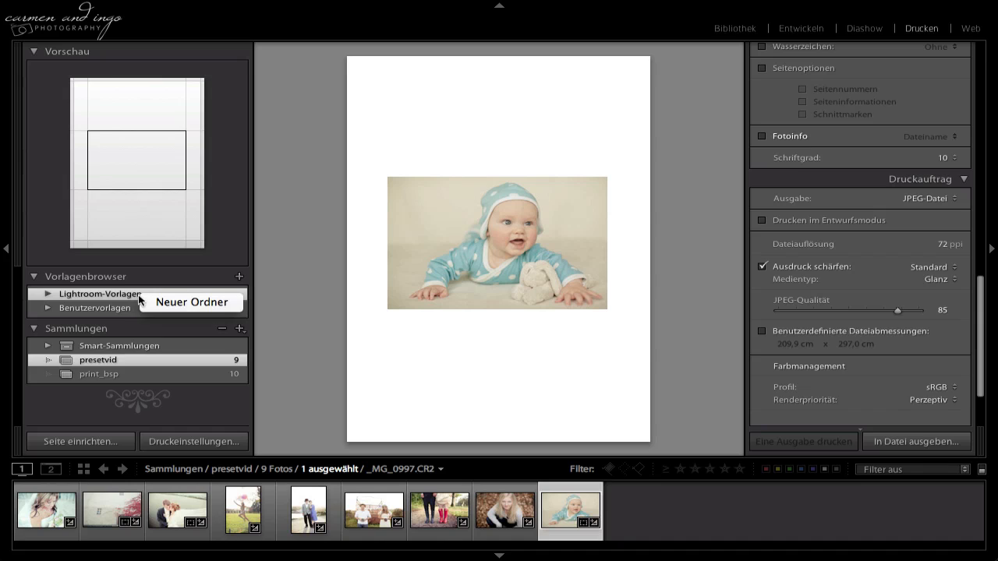
pyautogui.click(166, 306)
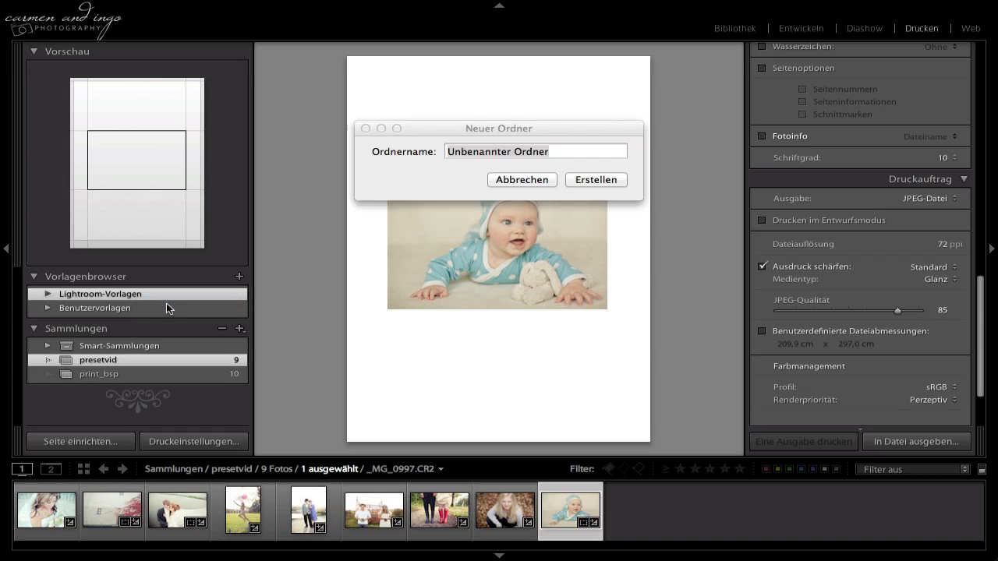
pyautogui.write('Candi')
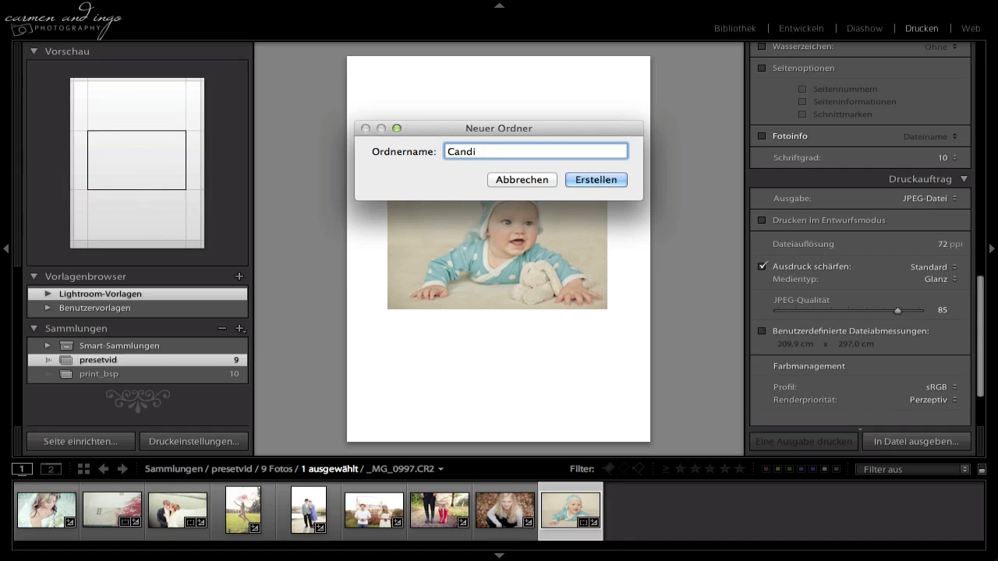
pyautogui.write(' print presets')
pyautogui.press('Return')
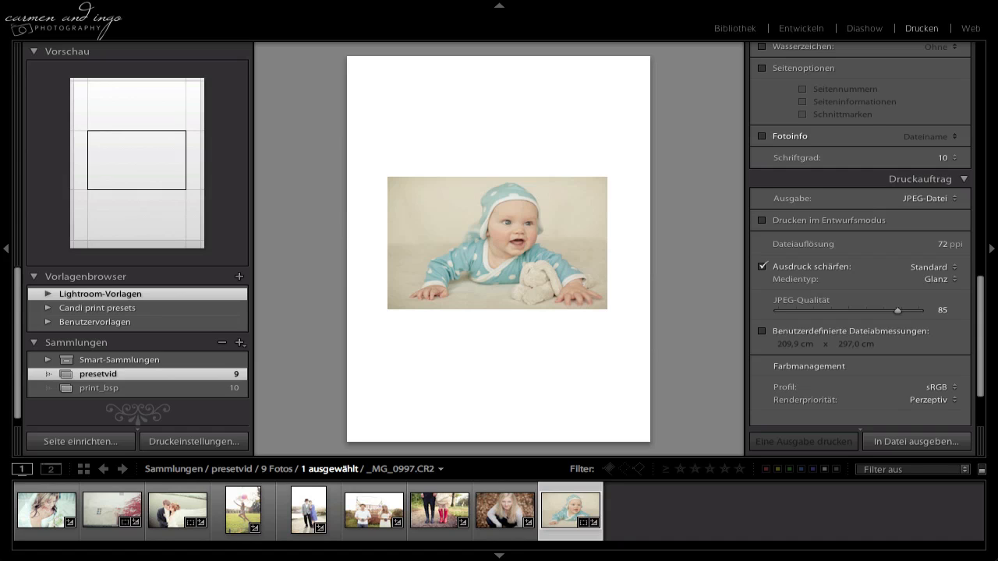
# Import all Candi_Kombo templates from the Print folder of Candi_Presets into the Candi print presets folder.
pyautogui.rightClick(110, 309)
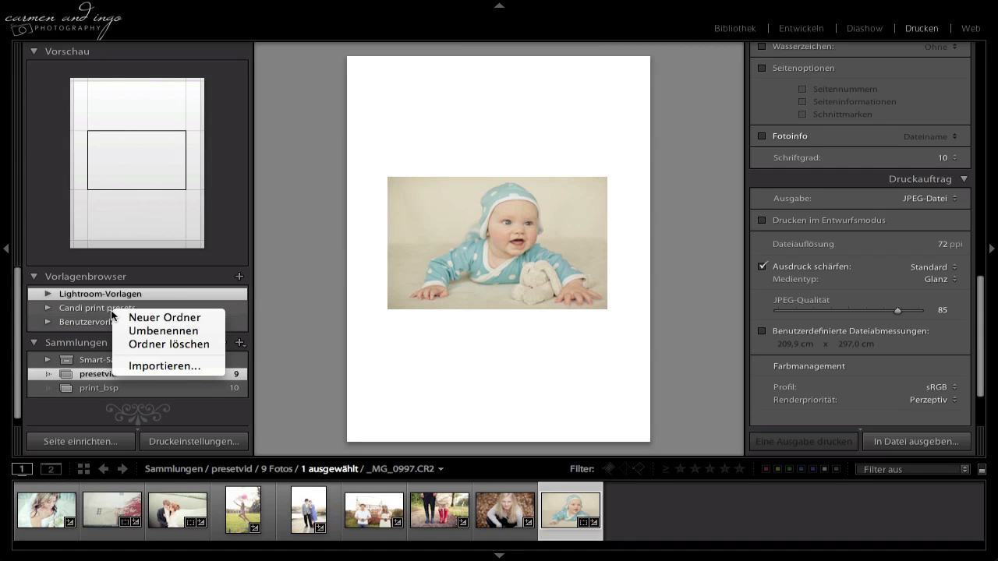
pyautogui.click(138, 365)
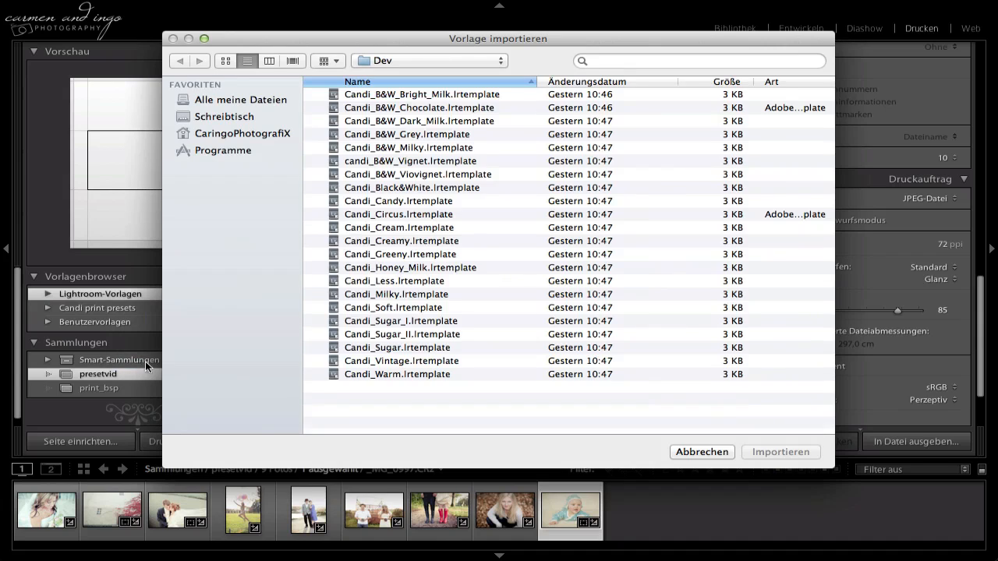
pyautogui.click(431, 59)
pyautogui.click(433, 72)
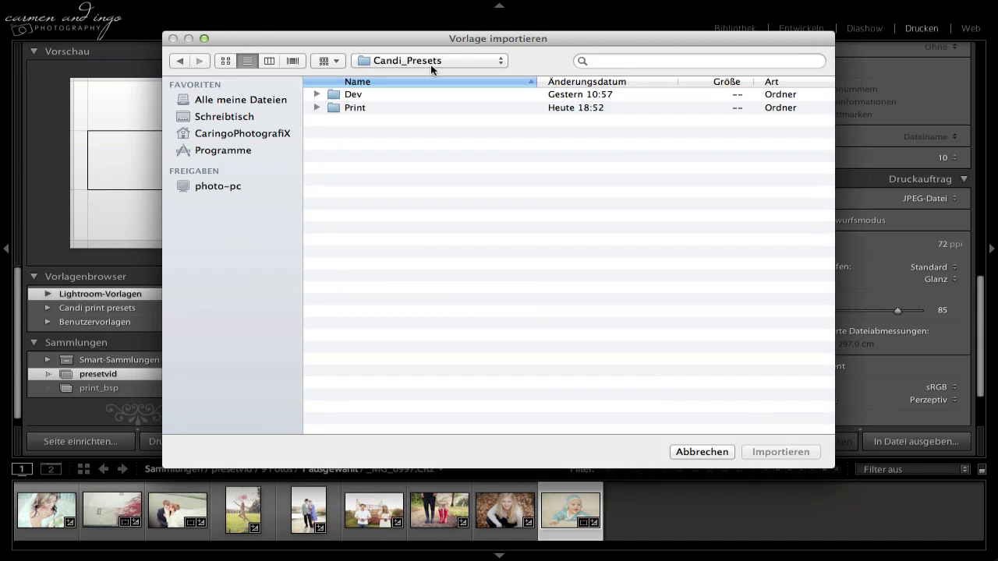
pyautogui.click(368, 109)
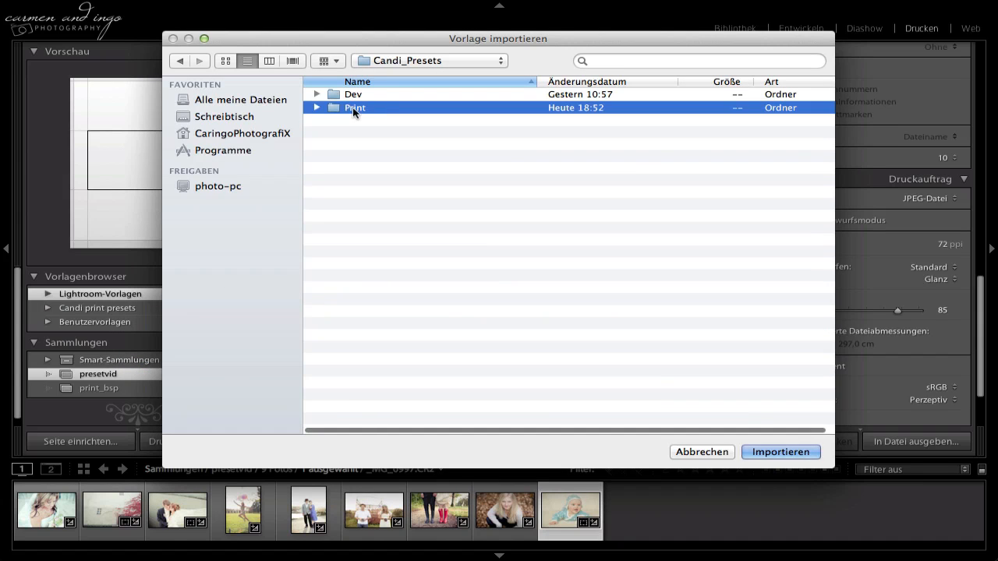
pyautogui.doubleClick(360, 109)
pyautogui.click(360, 109)
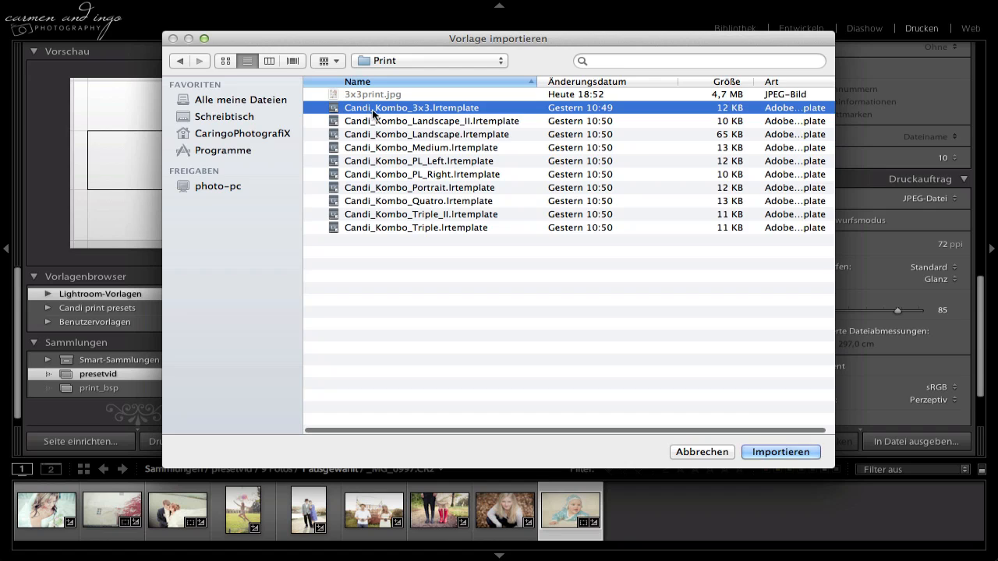
pyautogui.press('super+a')
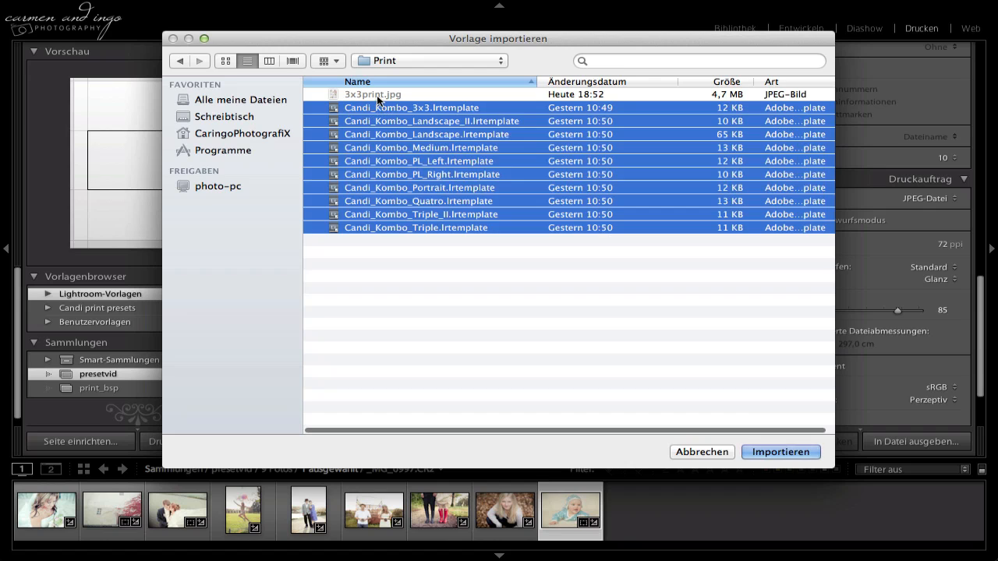
pyautogui.click(776, 451)
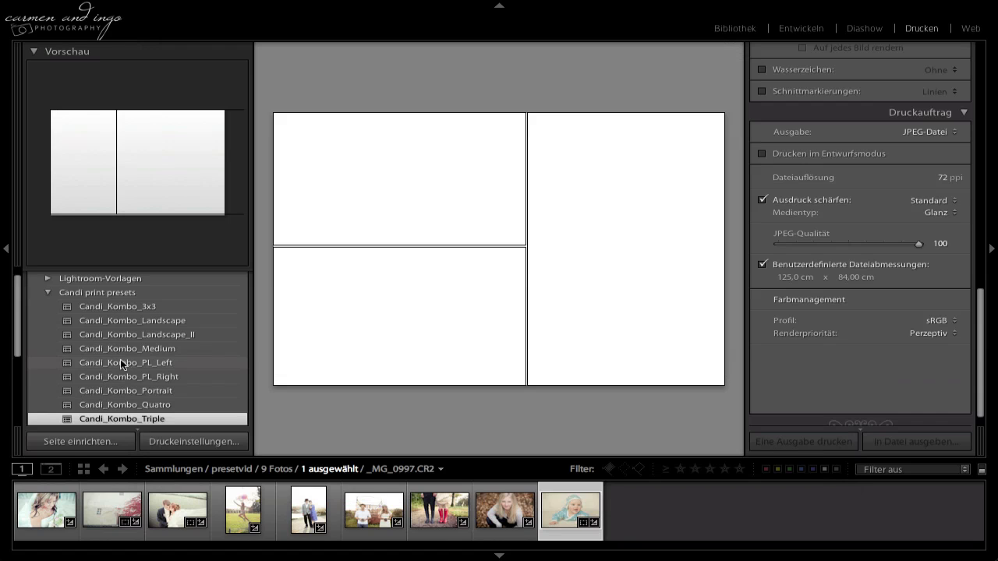
# Preview the empty Candi_Kombo_3x3 layout, then view the print_bsp collection's first example collage in the library with the side panels hidden.
pyautogui.click(122, 307)
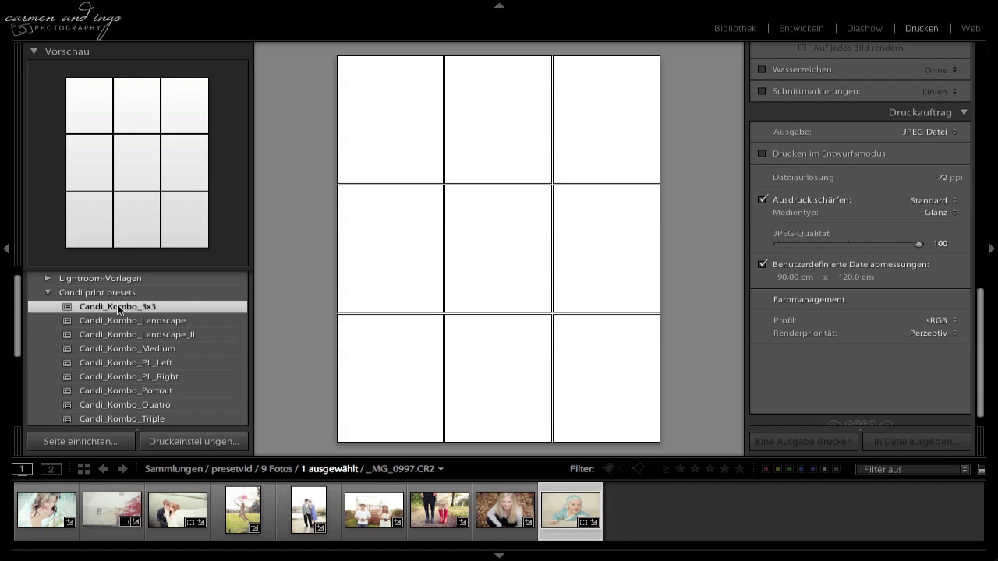
pyautogui.scroll(-2, 110, 383)
pyautogui.scroll(-3, 110, 383)
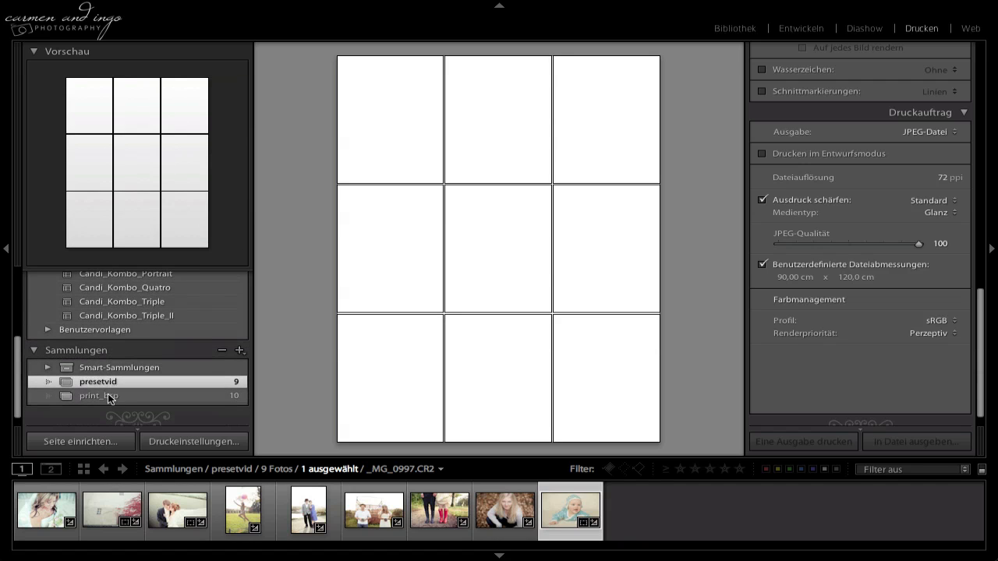
pyautogui.click(104, 395)
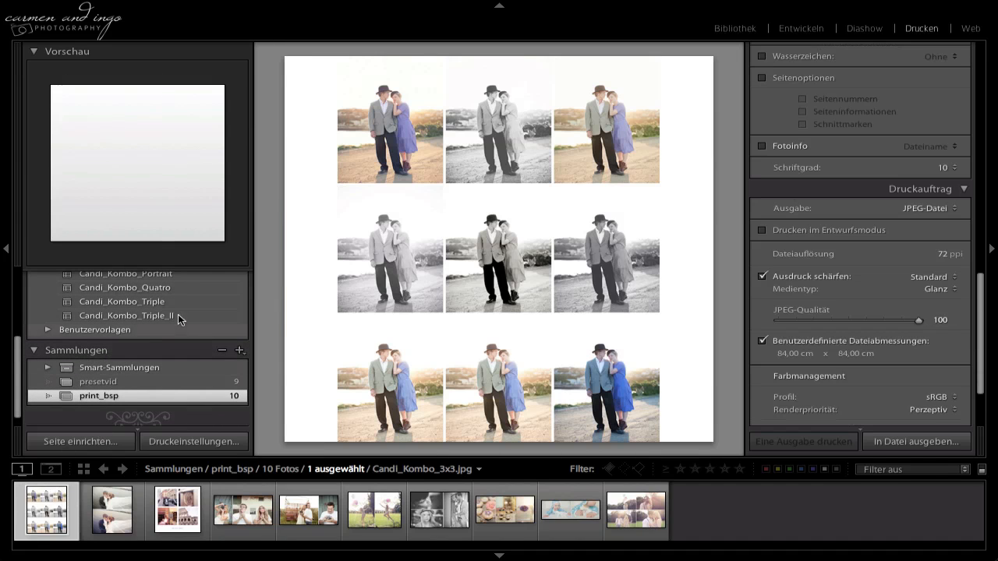
pyautogui.press('g')
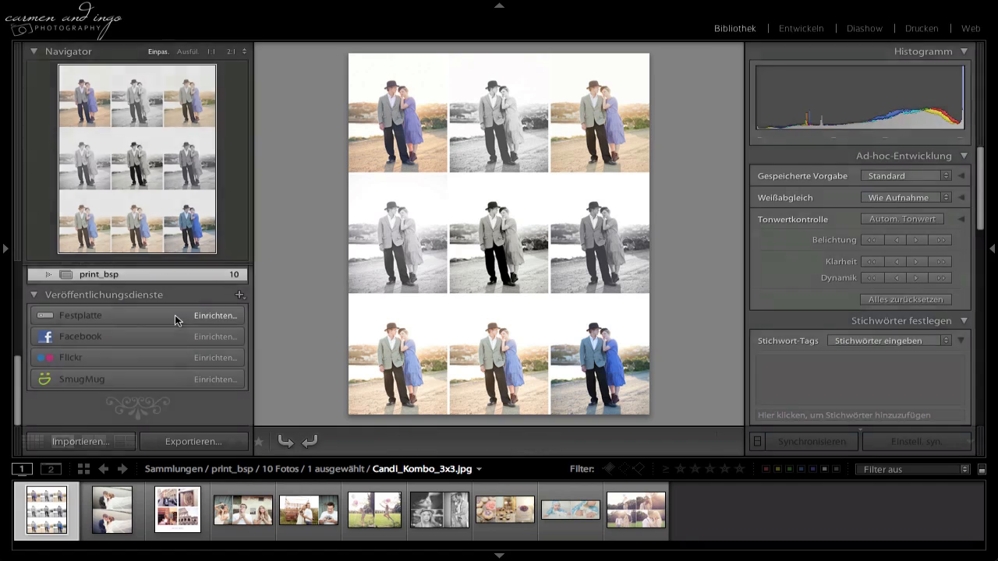
pyautogui.press('Tab')
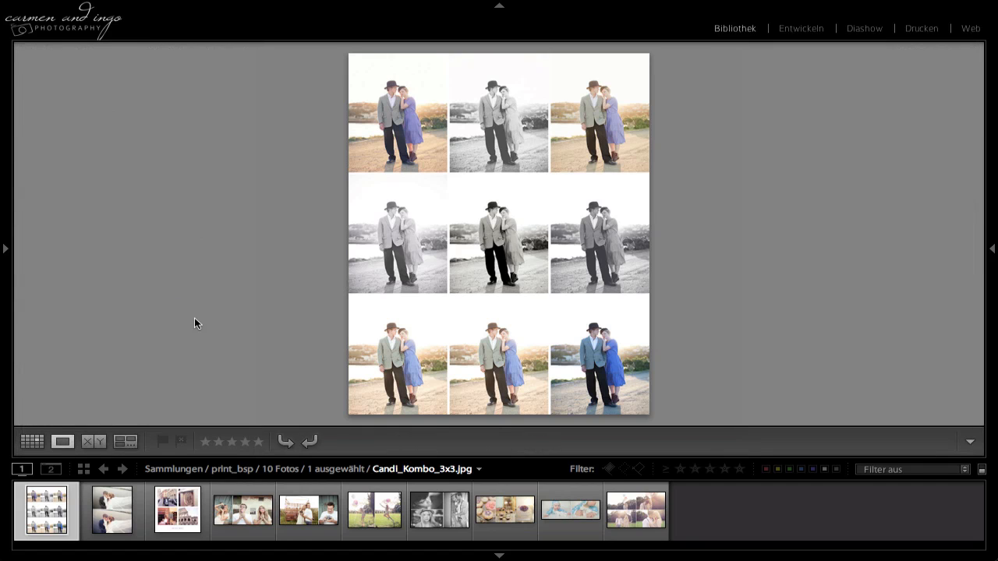
# Look through the remaining example collages of the print_bsp collection up to Candi_Kombo_Quatro.jpg.
pyautogui.press('Right')
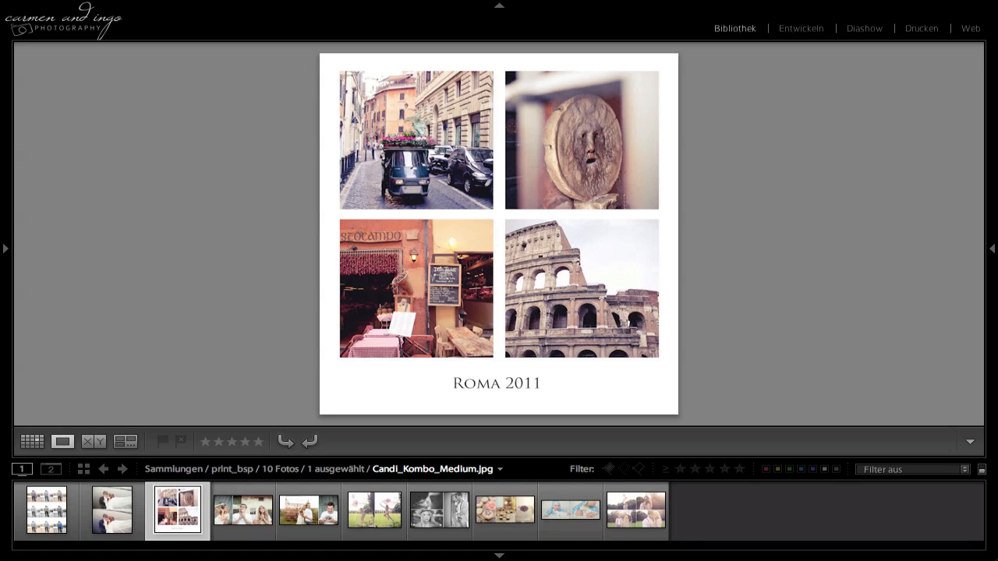
pyautogui.press('Right')
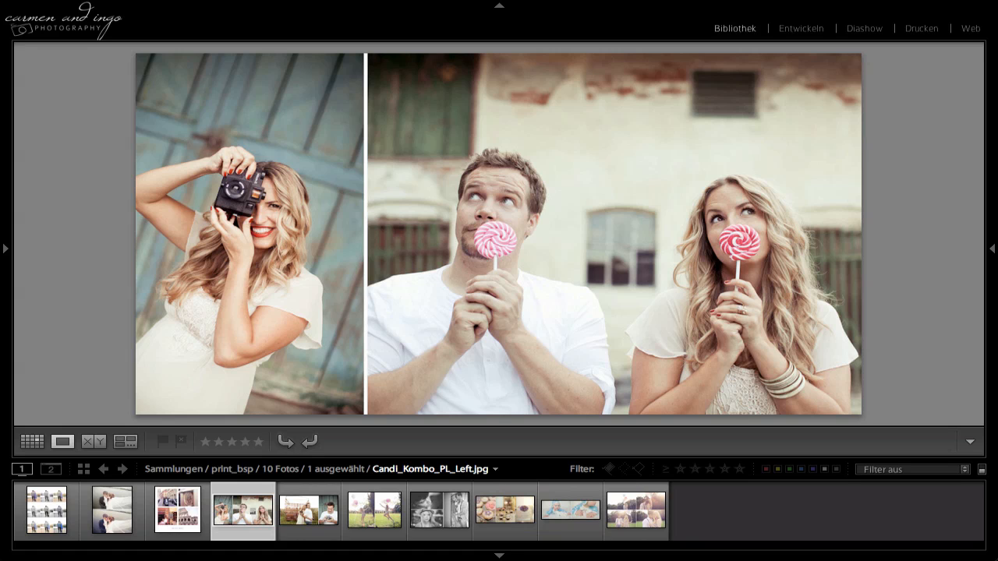
pyautogui.press('Right')
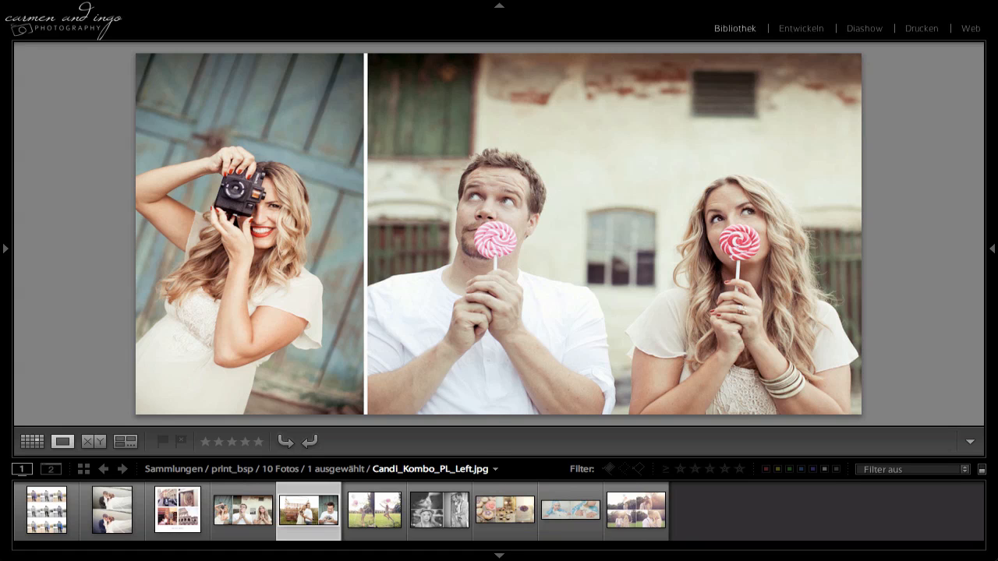
pyautogui.press('Right')
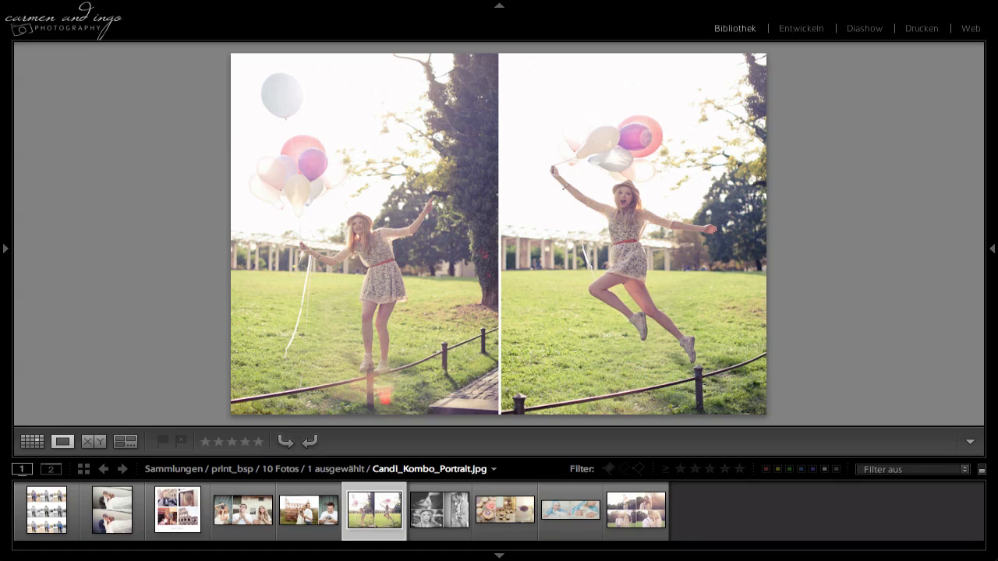
pyautogui.press('Right')
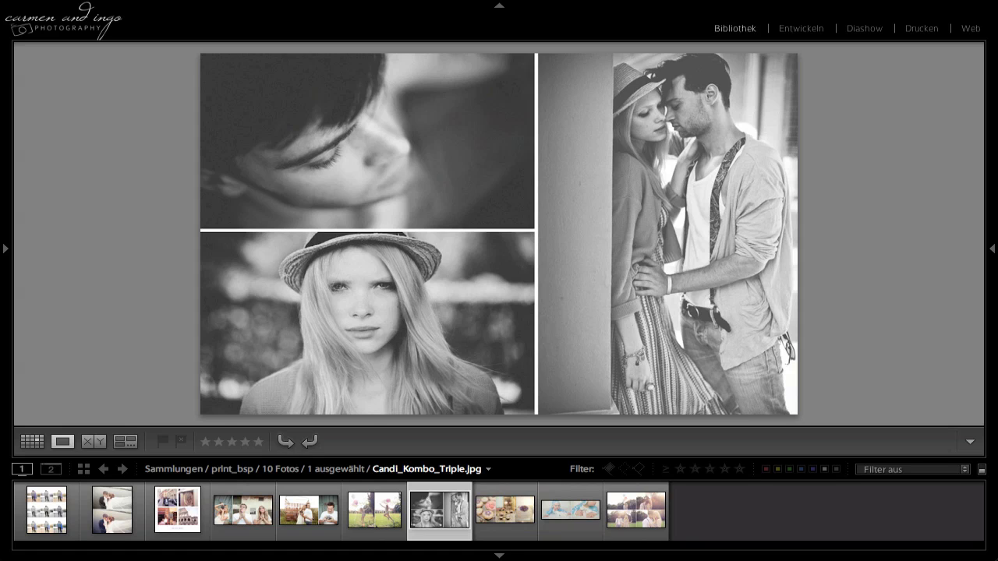
pyautogui.press('Right')
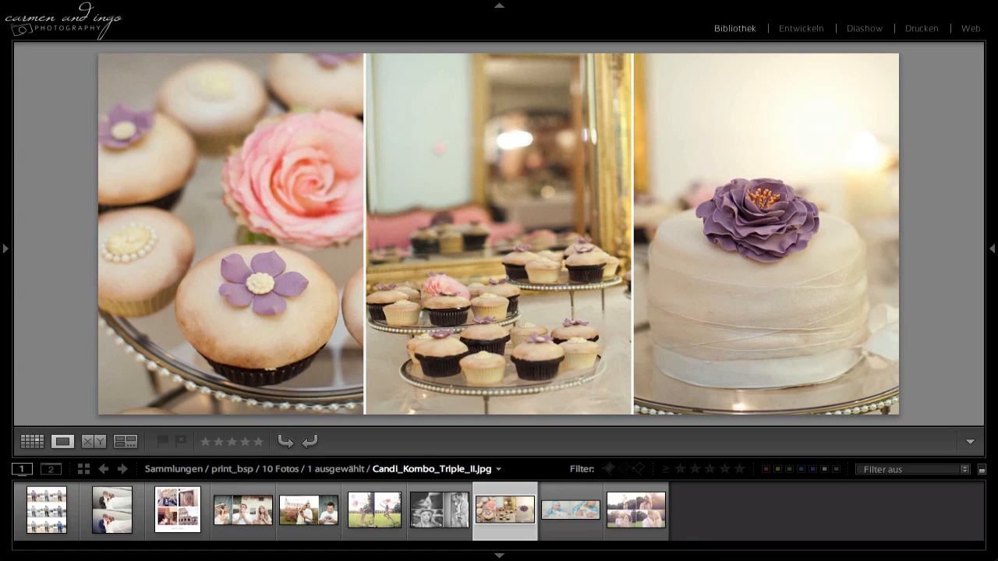
pyautogui.press('Right')
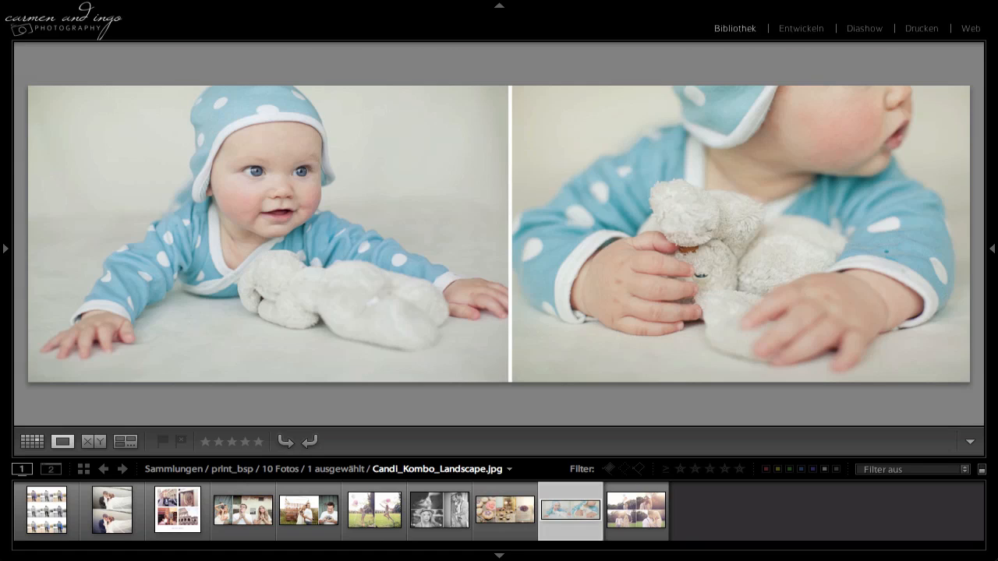
pyautogui.press('Right')
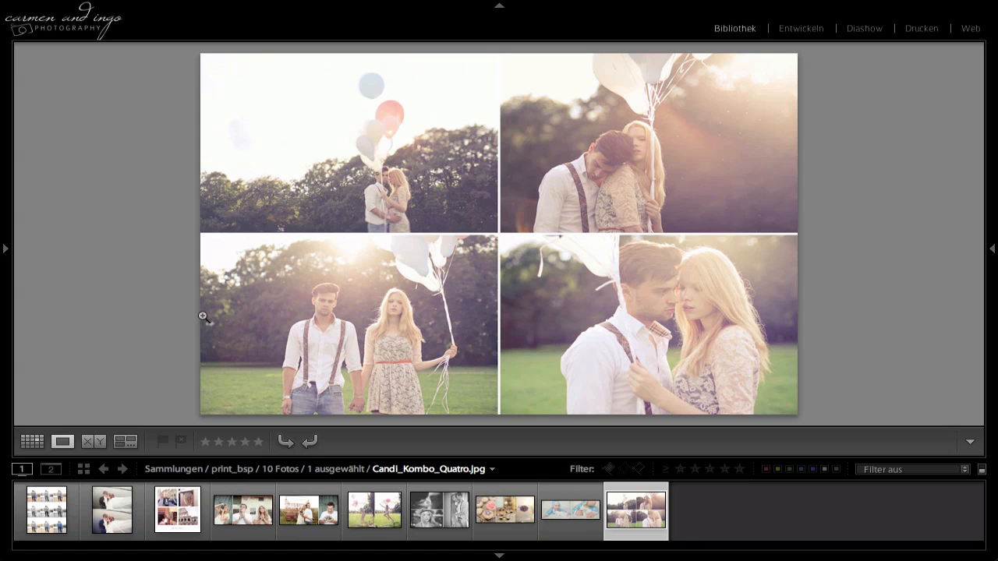
# Return to the print module with the presetvid collection and load the Candi_Kombo_3x3 template.
pyautogui.click(918, 30)
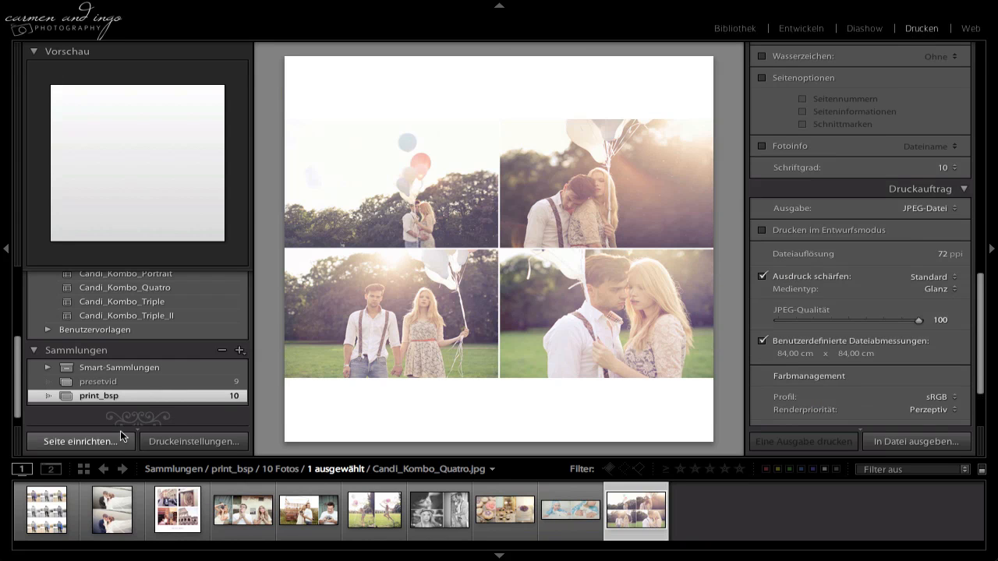
pyautogui.click(144, 381)
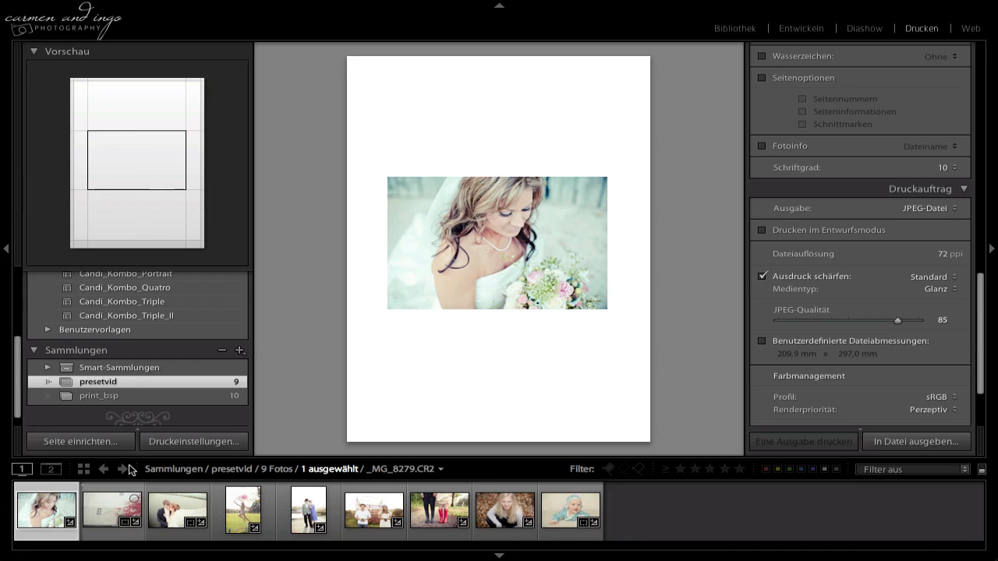
pyautogui.scroll(3, 134, 304)
pyautogui.click(141, 295)
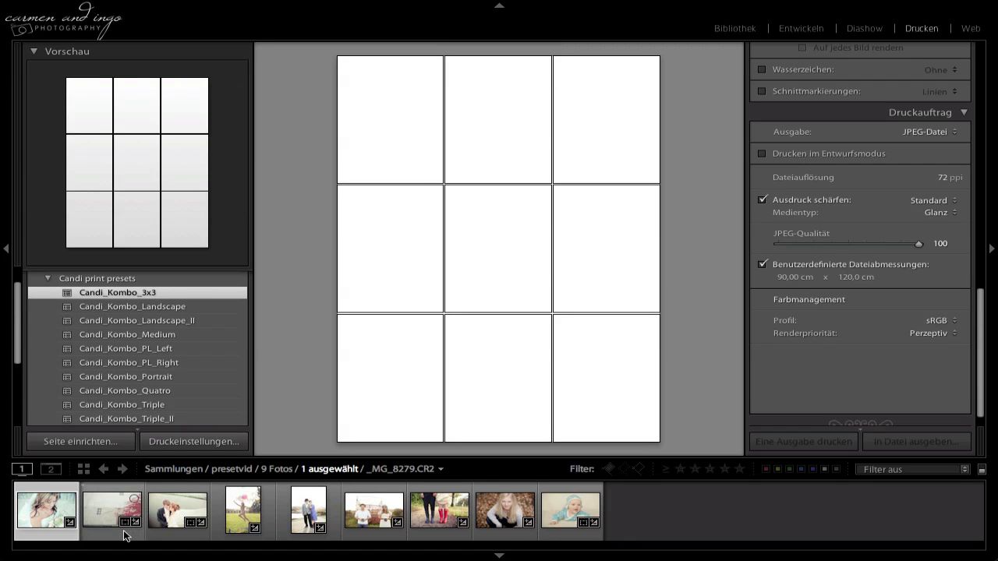
pyautogui.hotkey('ctrl', 'a')
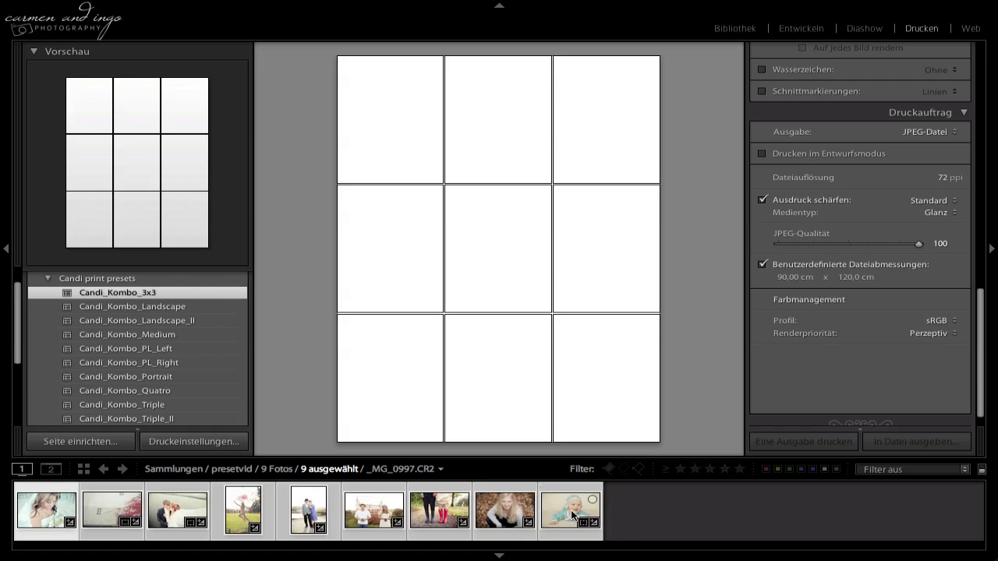
pyautogui.click(647, 506)
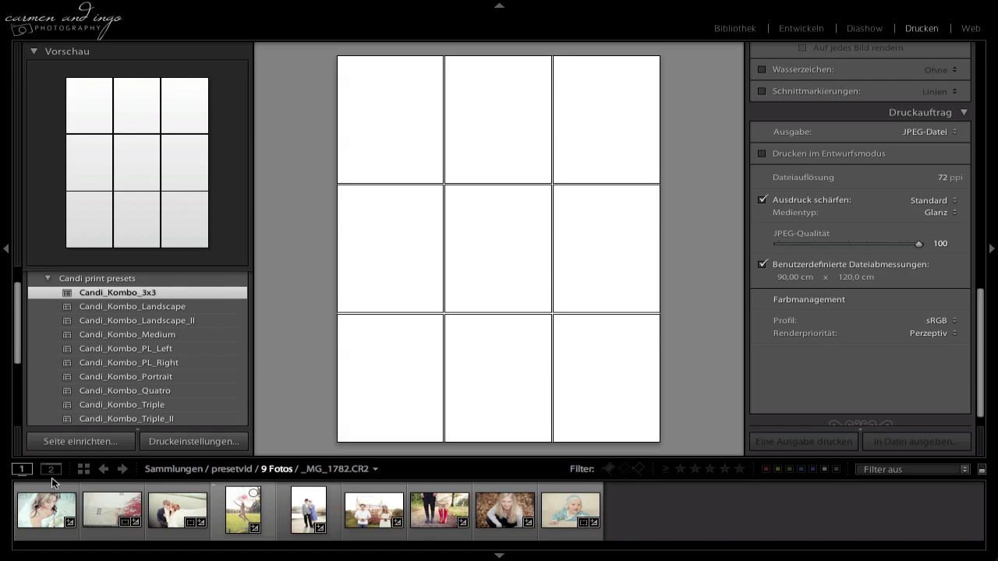
# Fill the first row of the 3x3 layout with the bride portrait, the ivy wall couple and the kissing wedding couple.
pyautogui.click(55, 513)
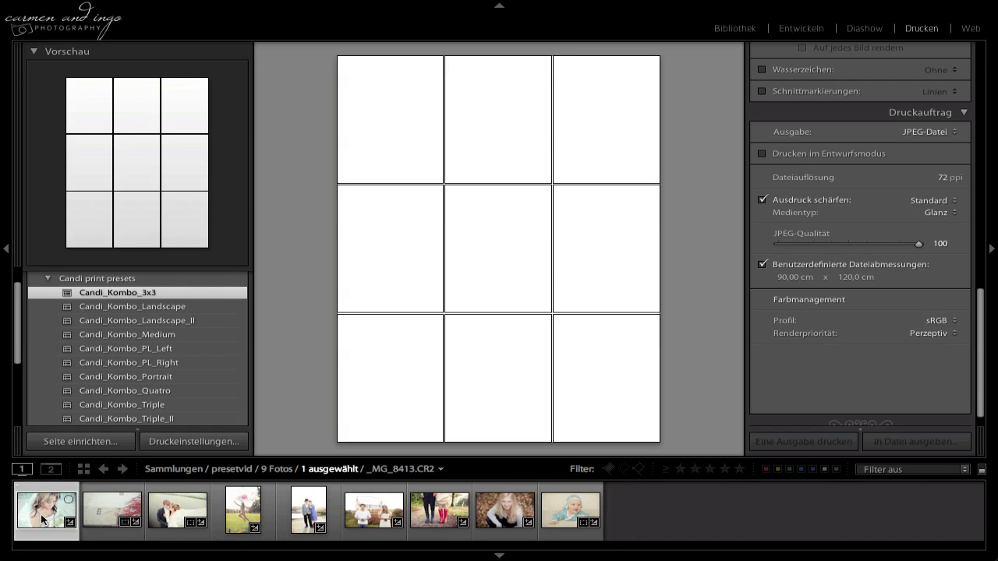
pyautogui.moveTo(44, 521); pyautogui.dragTo(402, 128)
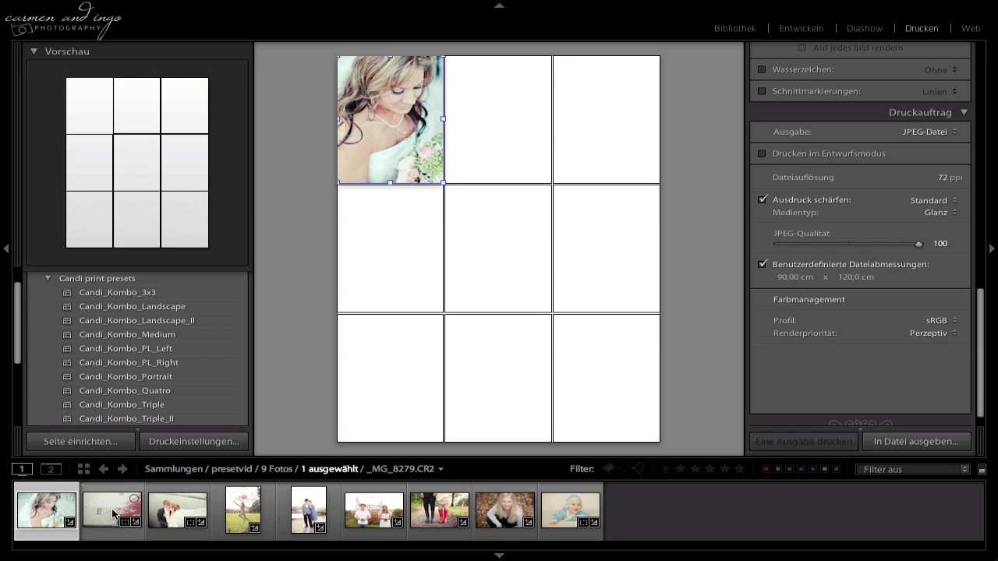
pyautogui.moveTo(109, 514); pyautogui.dragTo(476, 124)
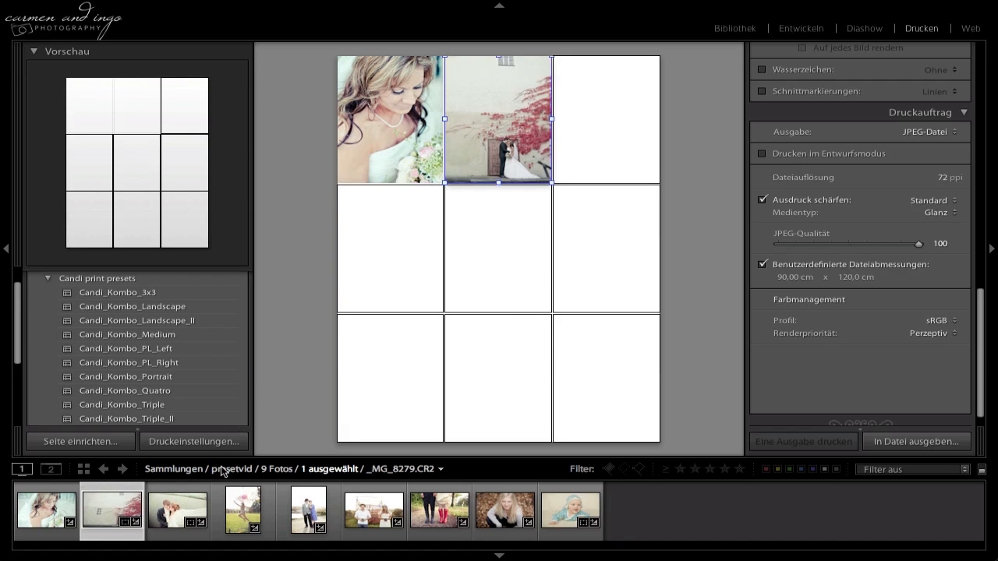
pyautogui.click(169, 514)
pyautogui.moveTo(169, 515); pyautogui.dragTo(571, 182)
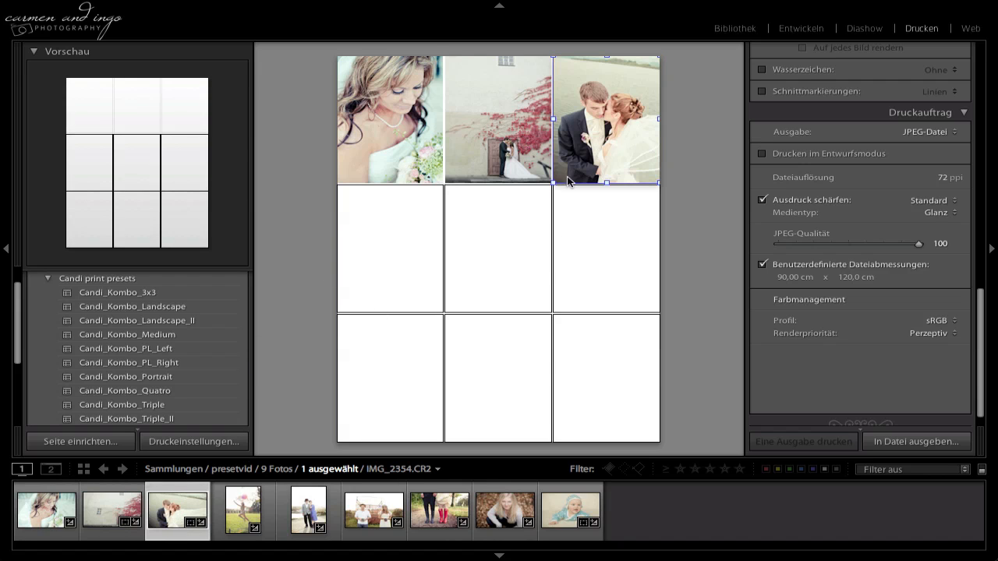
# Fill the second and third rows of the 3x3 layout with the remaining six photos in filmstrip order, ending with the baby.
pyautogui.moveTo(233, 516); pyautogui.dragTo(382, 257)
pyautogui.moveTo(306, 516); pyautogui.dragTo(509, 261)
pyautogui.moveTo(371, 516); pyautogui.dragTo(612, 222)
pyautogui.moveTo(430, 530); pyautogui.dragTo(386, 389)
pyautogui.moveTo(515, 402); pyautogui.dragTo(516, 399)
pyautogui.moveTo(571, 510); pyautogui.dragTo(621, 380)
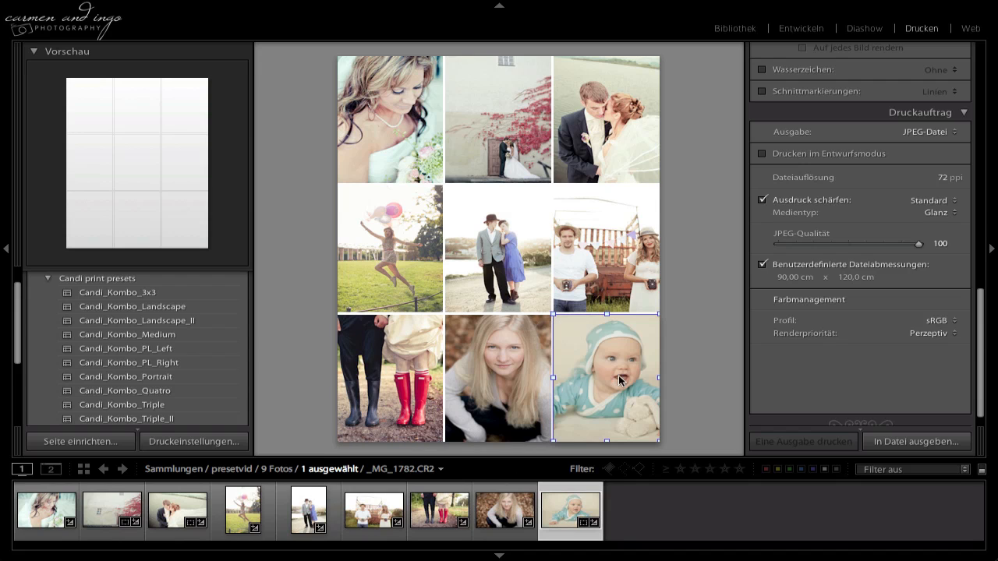
# Shift the couple with cameras, the rubber boots photo and the baby inside their cells to improve the framing of each crop.
pyautogui.click(607, 261)
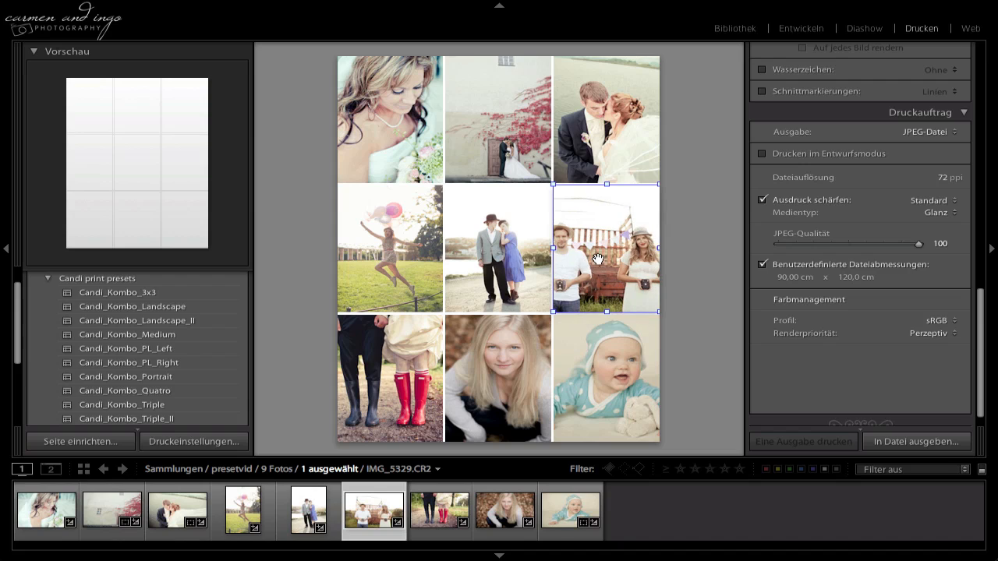
pyautogui.click(381, 359)
pyautogui.moveTo(380, 359); pyautogui.dragTo(388, 359)
pyautogui.click(624, 375)
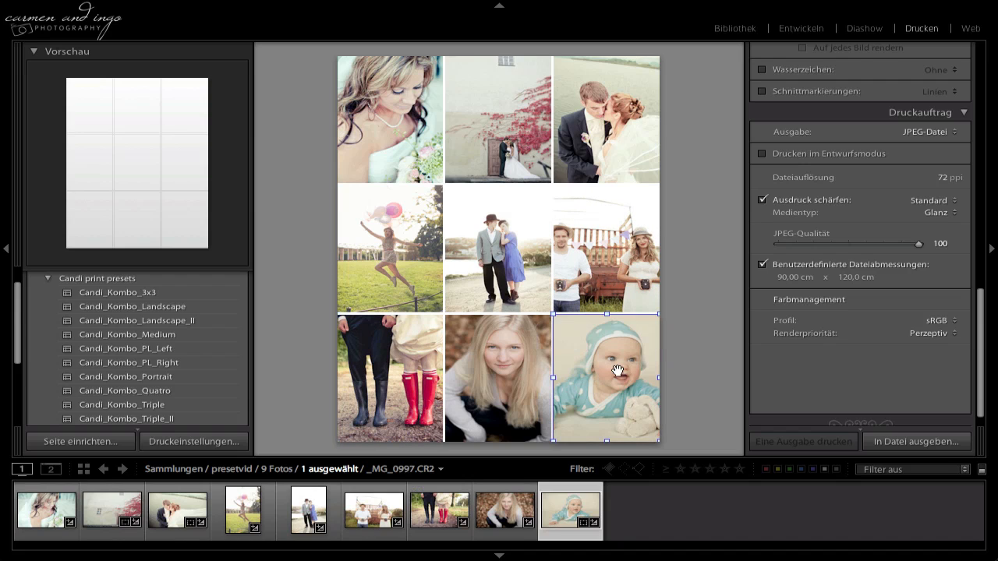
pyautogui.moveTo(618, 374); pyautogui.dragTo(612, 371)
# Go through the bride and ivy wall photos and fine-tune the position of the jumping balloon girl within her cell.
pyautogui.click(410, 156)
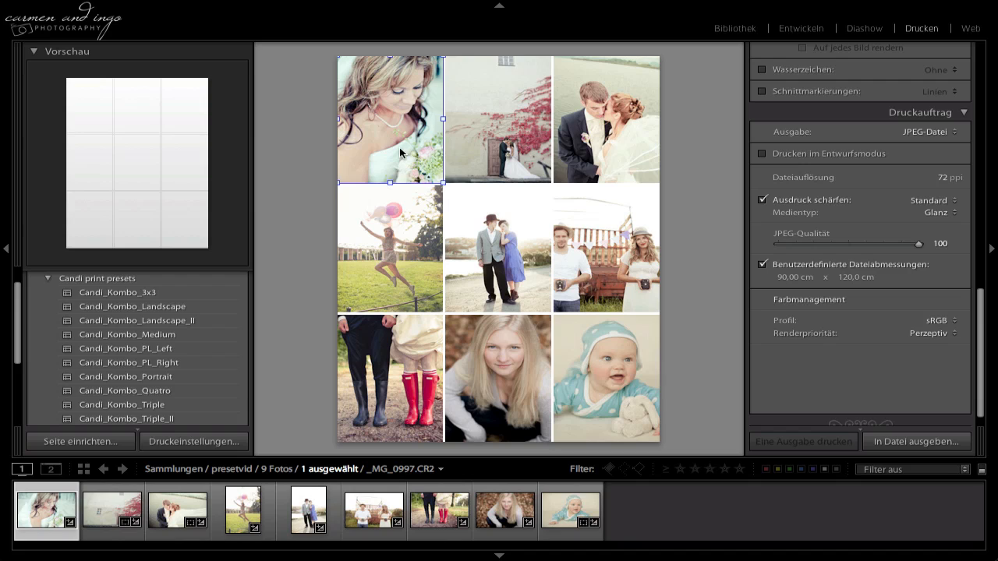
pyautogui.click(495, 145)
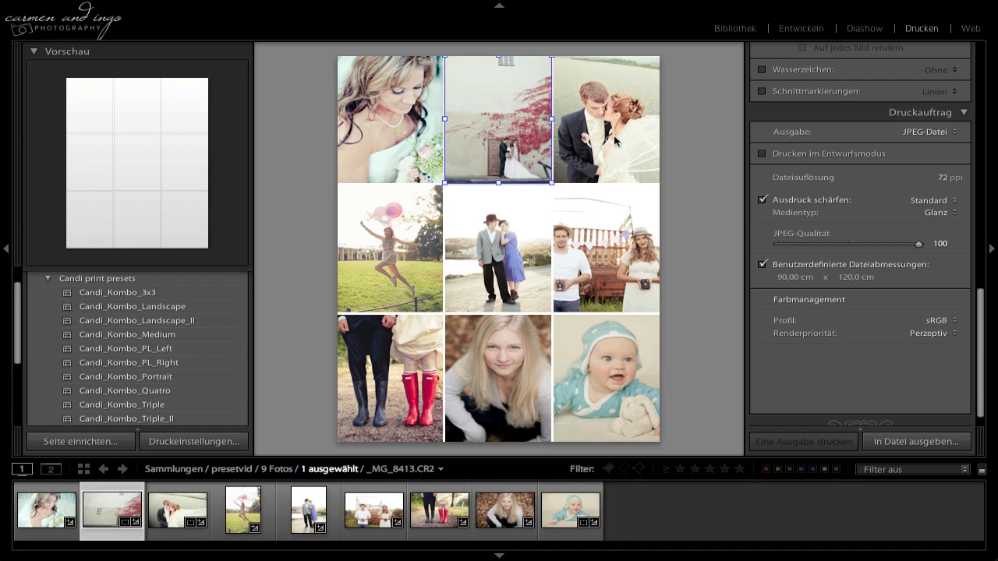
pyautogui.click(349, 119)
pyautogui.click(389, 221)
pyautogui.moveTo(385, 239); pyautogui.dragTo(396, 240)
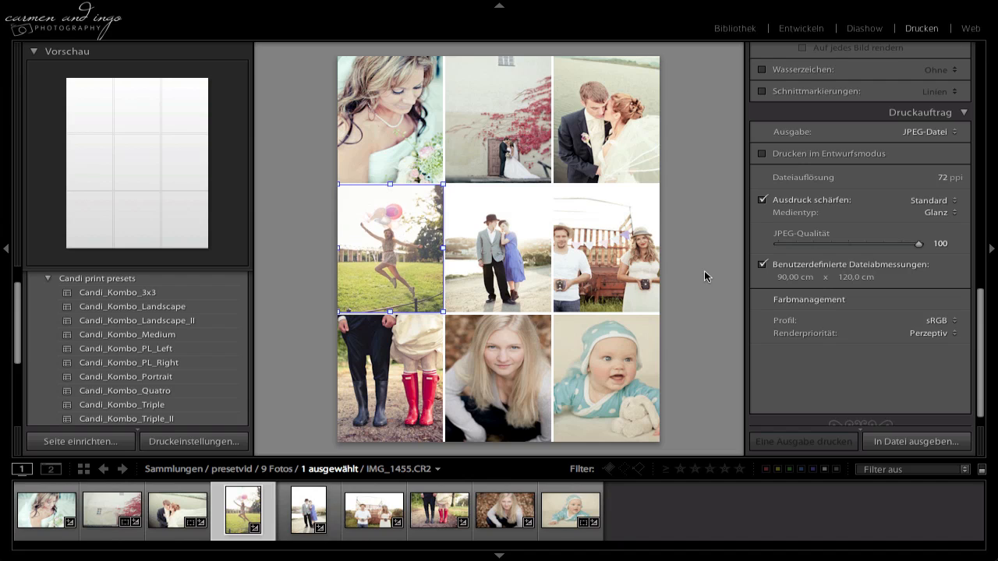
# Output the collage as a JPEG file named 3x3print.jpg in the Print folder, replacing the existing file.
pyautogui.click(933, 134)
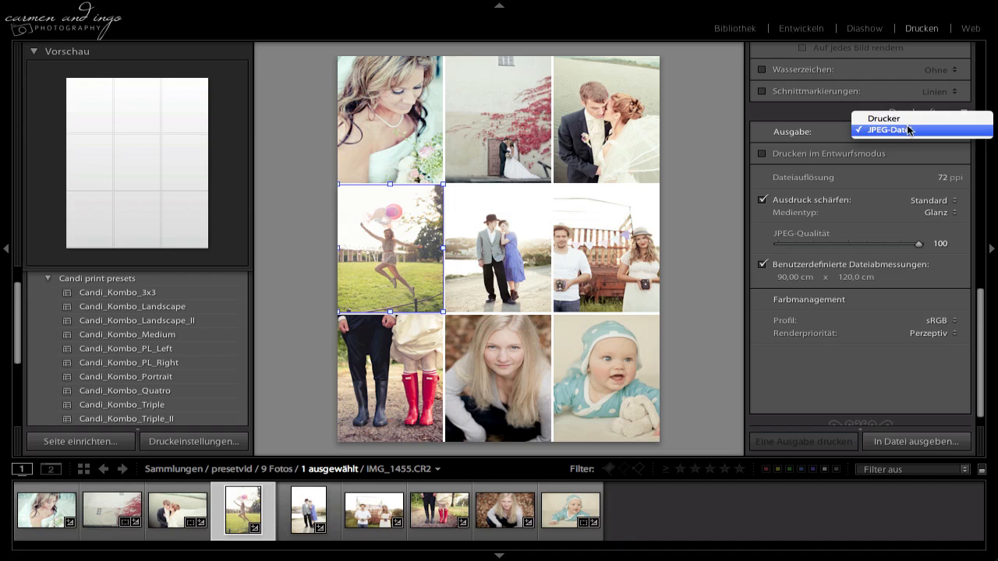
pyautogui.click(818, 130)
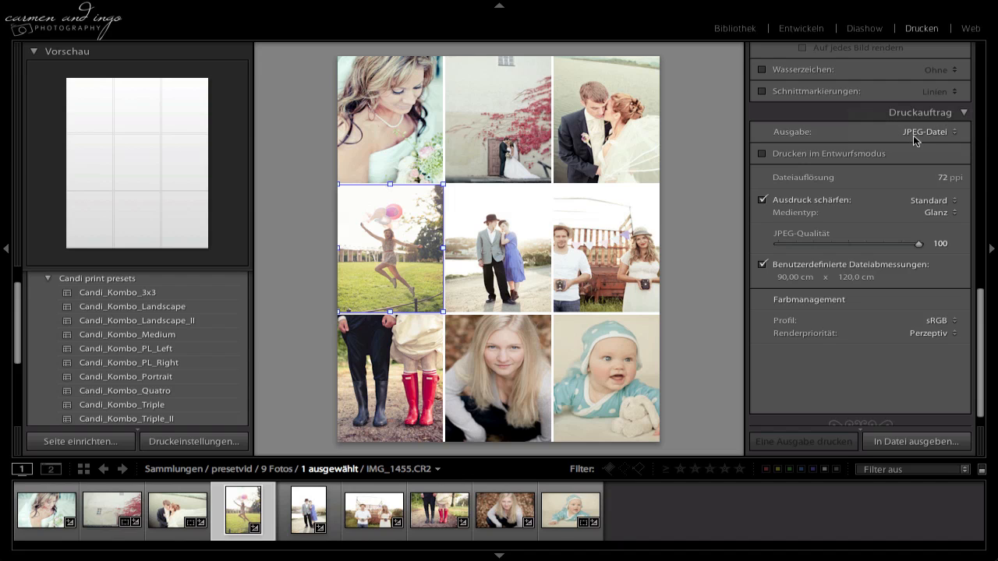
pyautogui.click(894, 442)
pyautogui.click(484, 178)
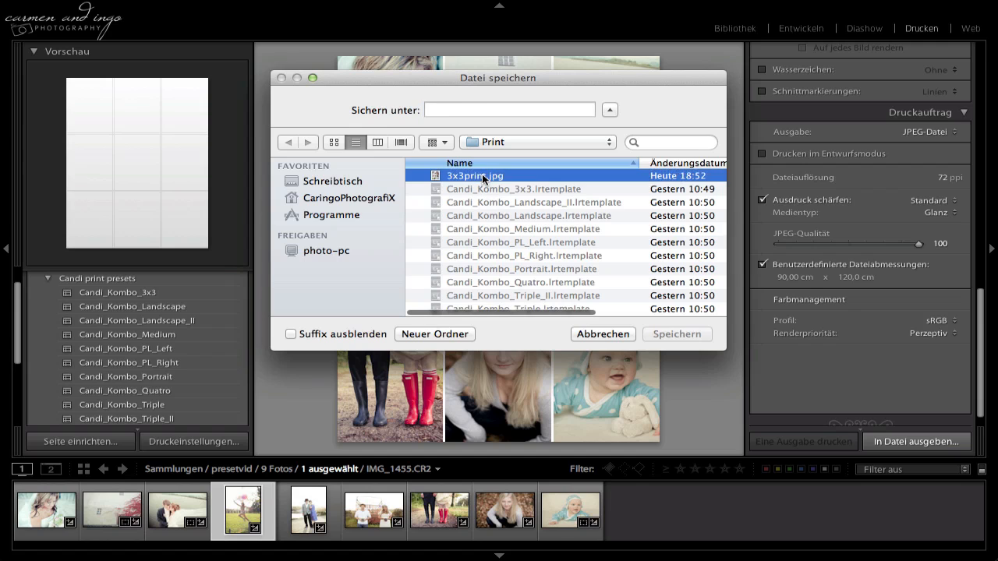
pyautogui.moveTo(507, 111); pyautogui.dragTo(376, 105)
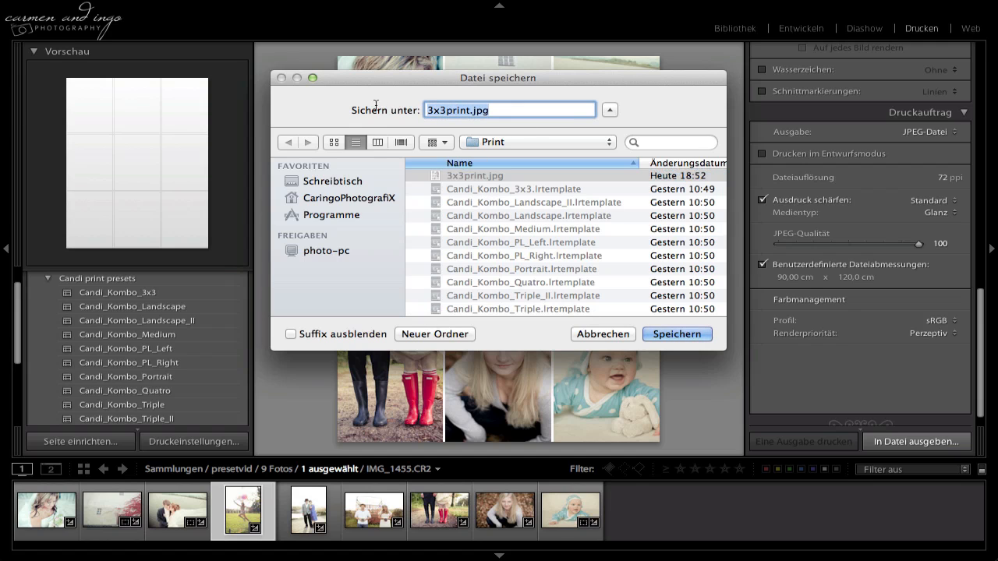
pyautogui.click(675, 333)
pyautogui.click(606, 171)
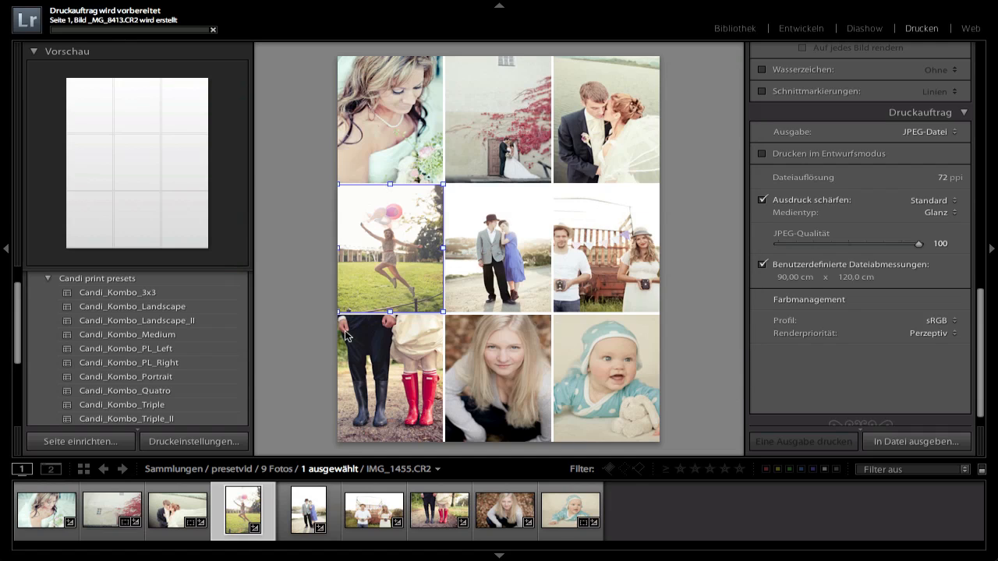
# Switch to the library grid, reveal the folder list and look up the synchronise command for the bsp_print folder.
pyautogui.click(304, 316)
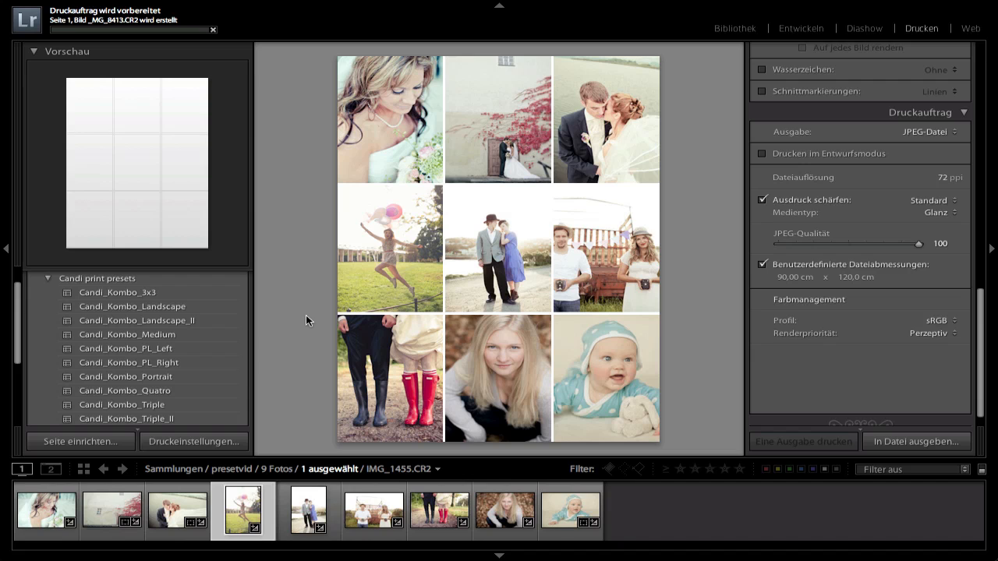
pyautogui.press('g')
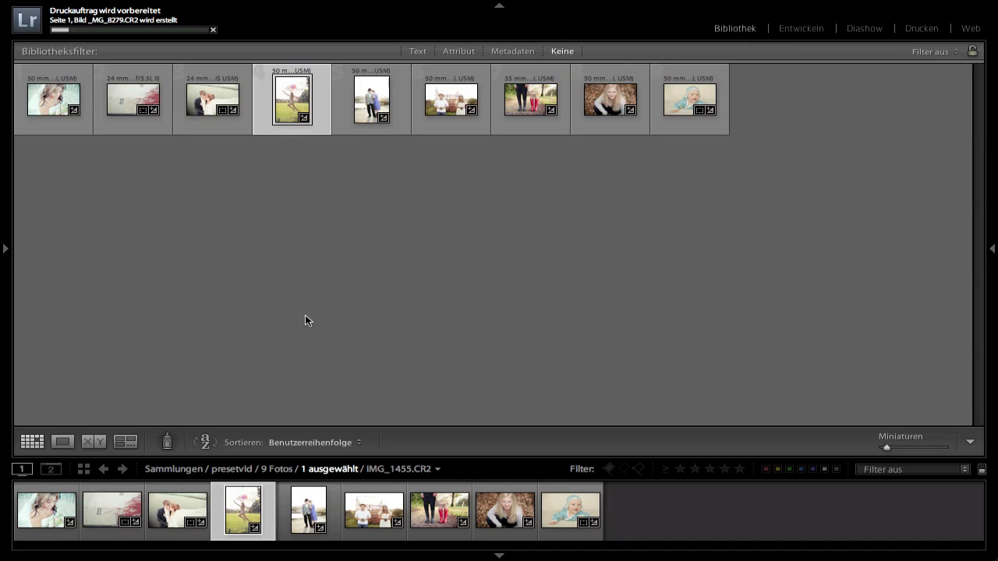
pyautogui.click(5, 248)
pyautogui.scroll(1, 131, 307)
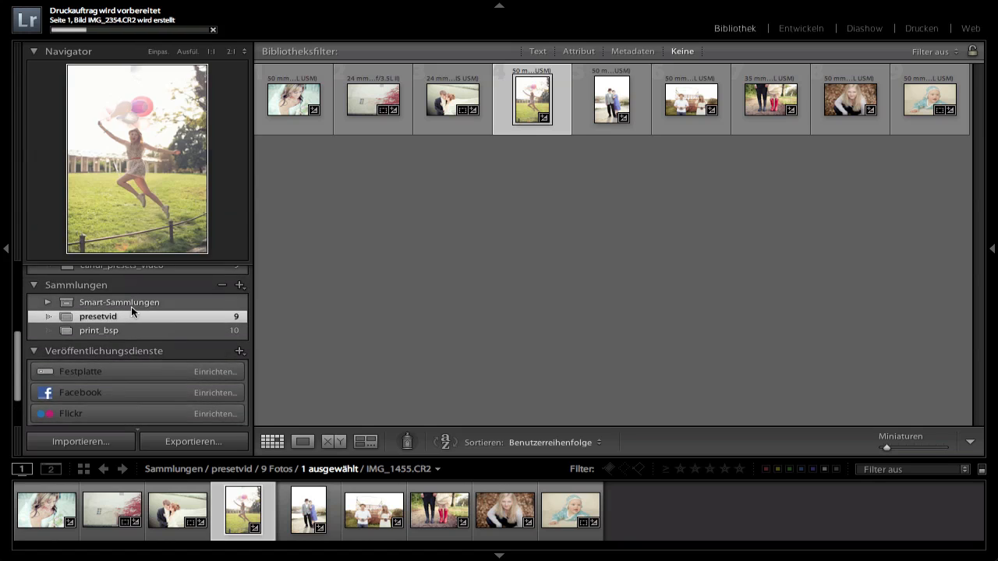
pyautogui.scroll(2, 131, 307)
pyautogui.rightClick(134, 333)
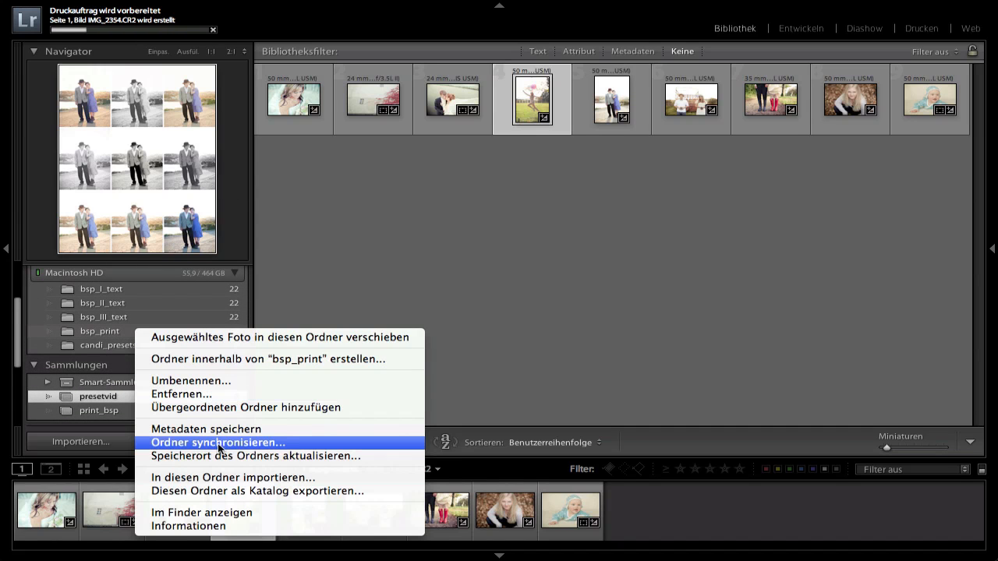
pyautogui.click(422, 203)
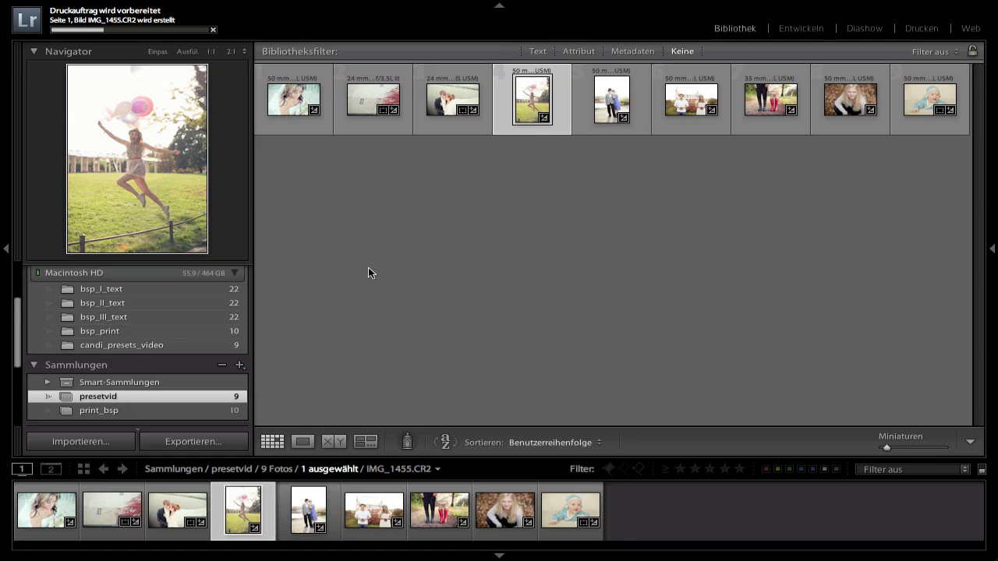